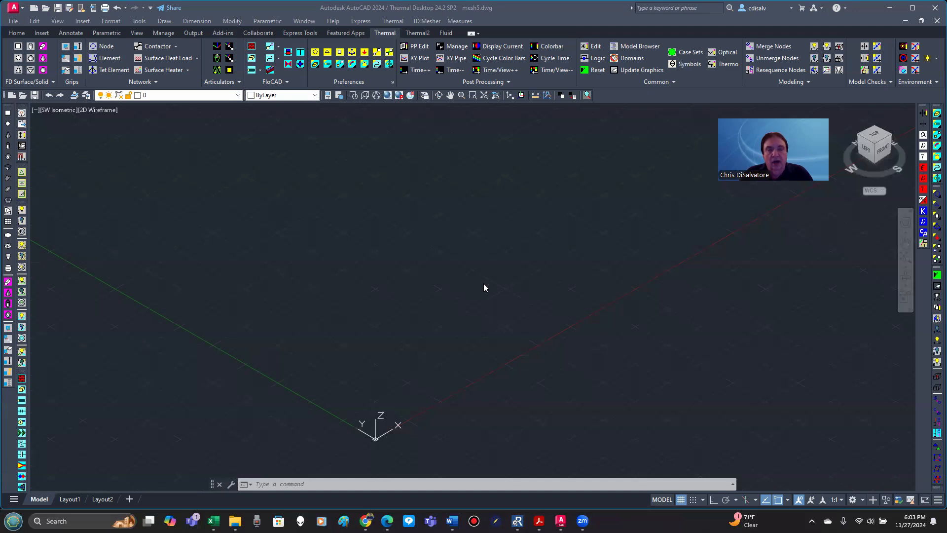
Step: Set the MENUBAR system variable to 0 to hide the classic menu bar
left_click(461, 483)
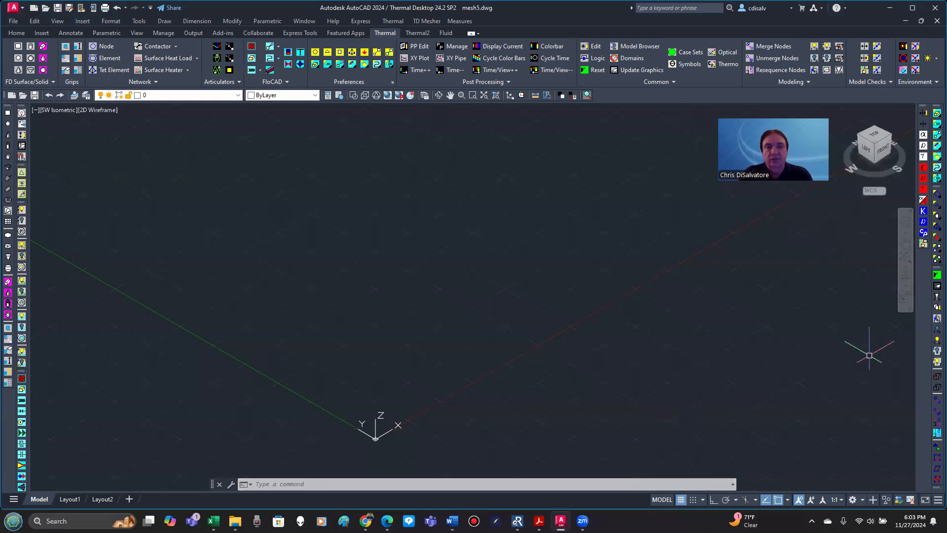
left_click(430, 484)
type("m")
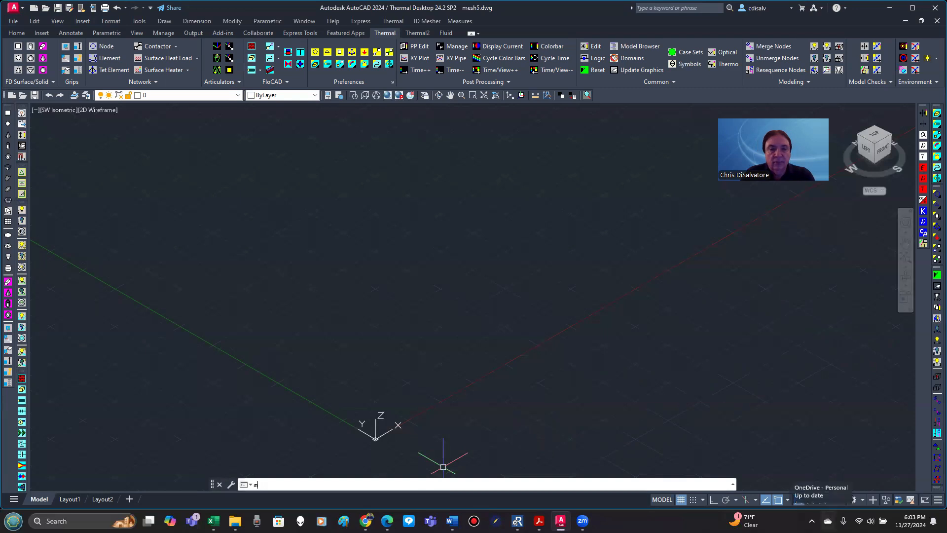
type("enubar")
key("Return")
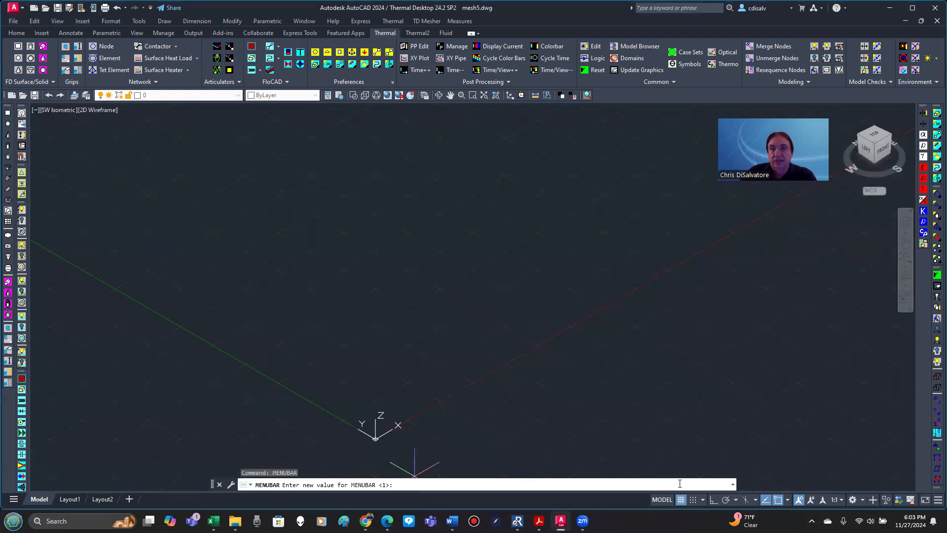
type("0")
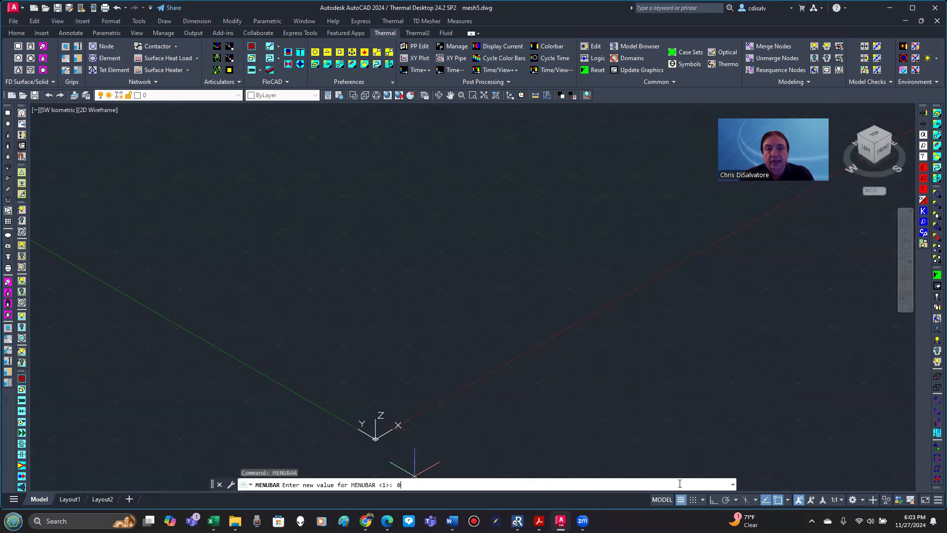
key("Return")
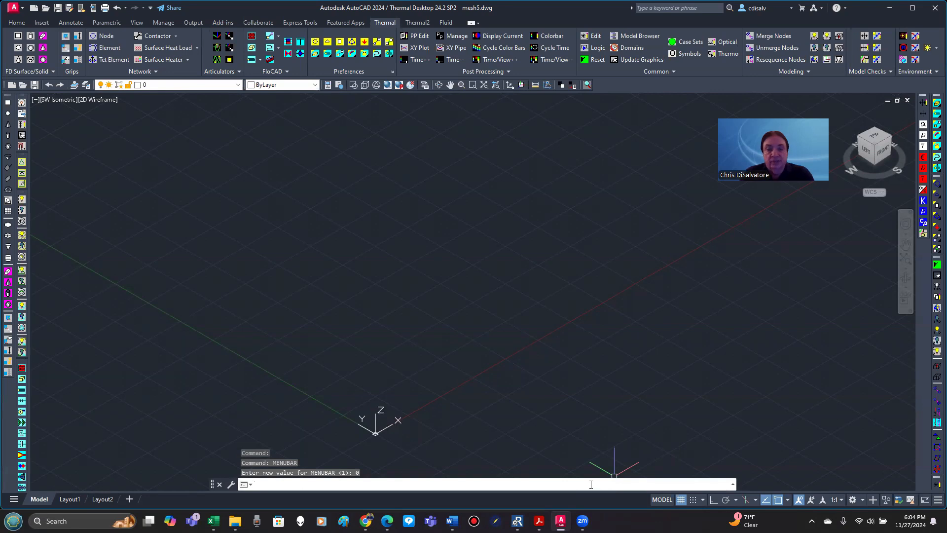
Step: Set the MENUBAR system variable to 1 to bring back the classic menu bar
key("Return")
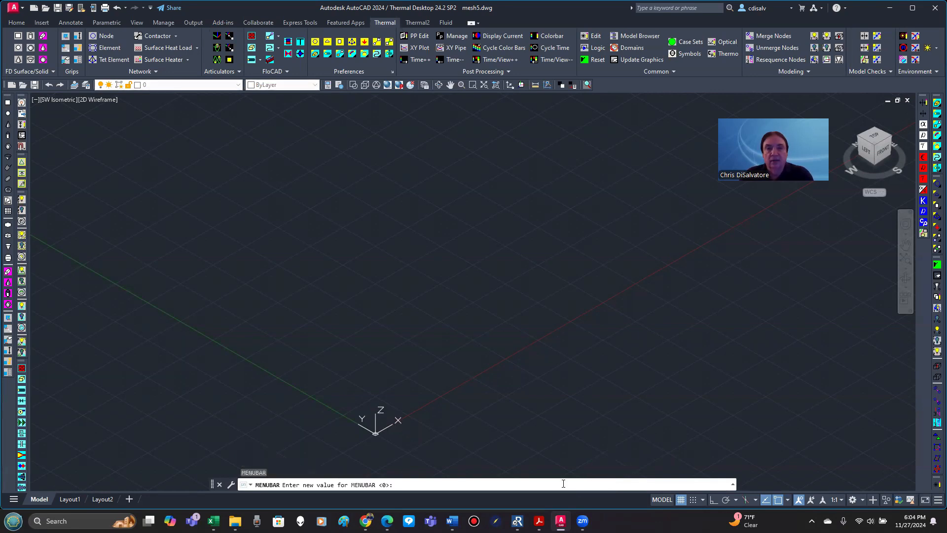
type("1")
key("Return")
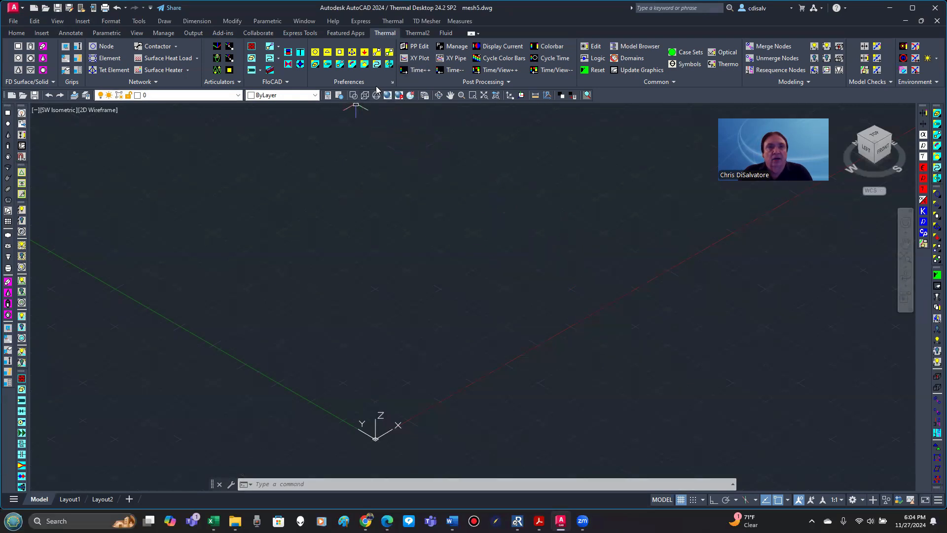
Step: Set the model length unit to inches in the Thermal Desktop user preferences
left_click(392, 82)
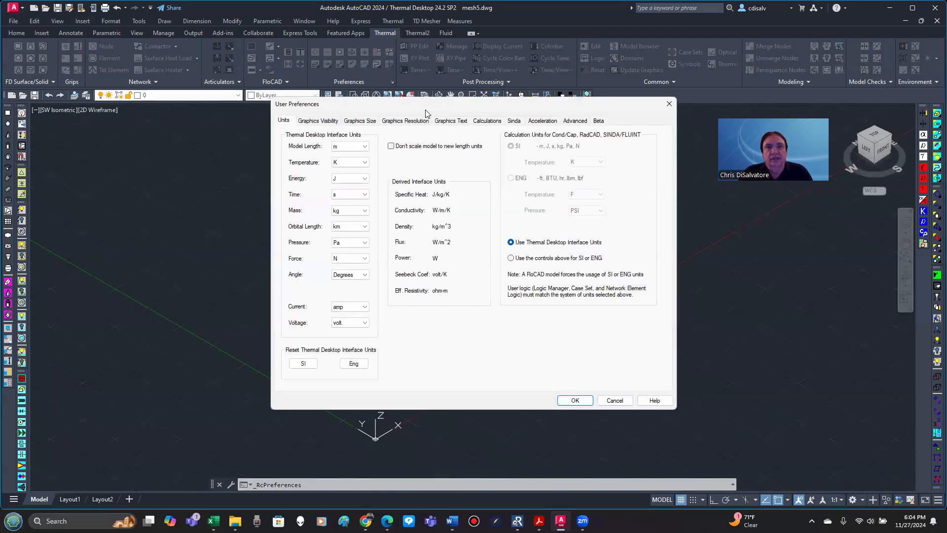
left_click_drag(431, 109, 435, 145)
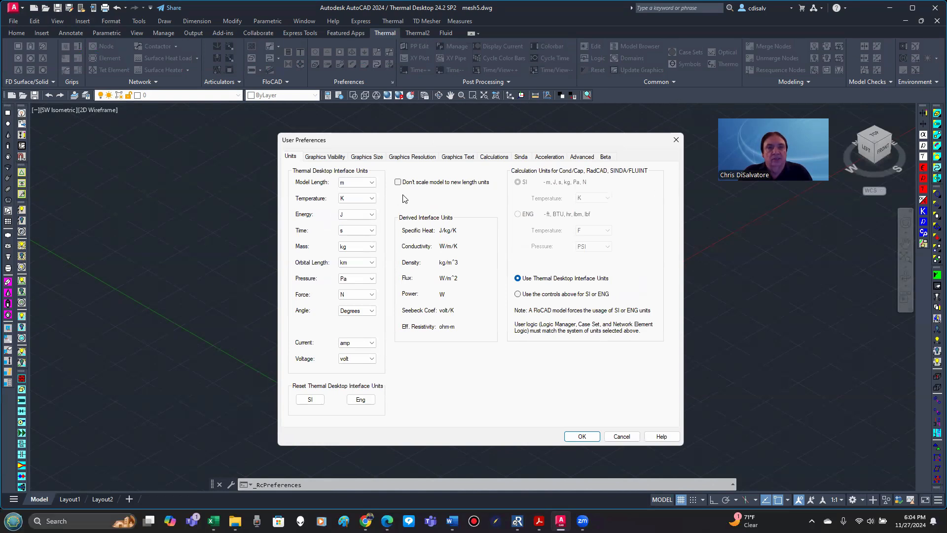
left_click(371, 186)
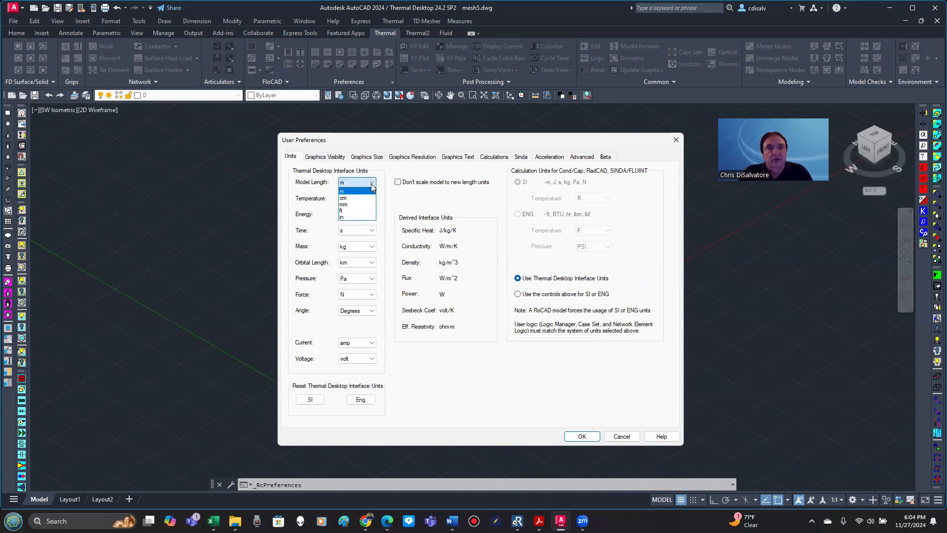
left_click(346, 217)
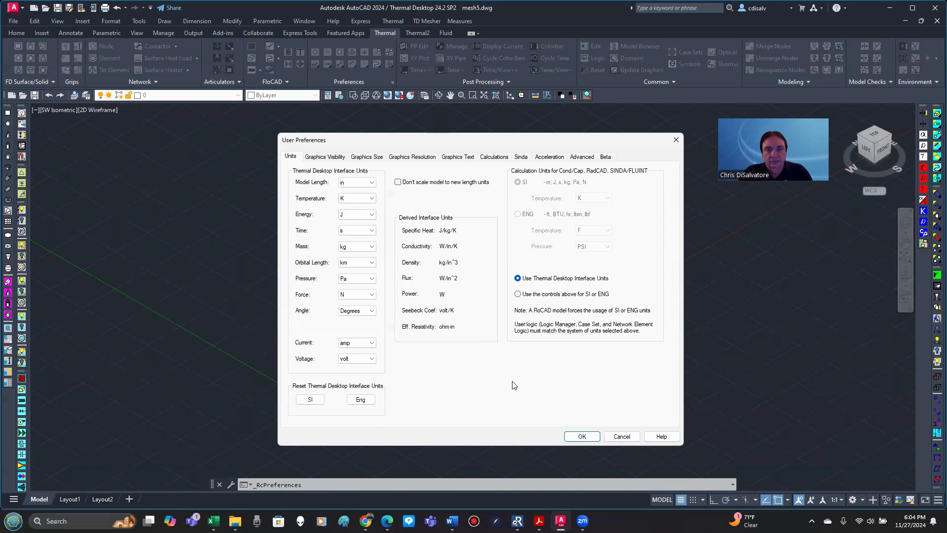
left_click(576, 440)
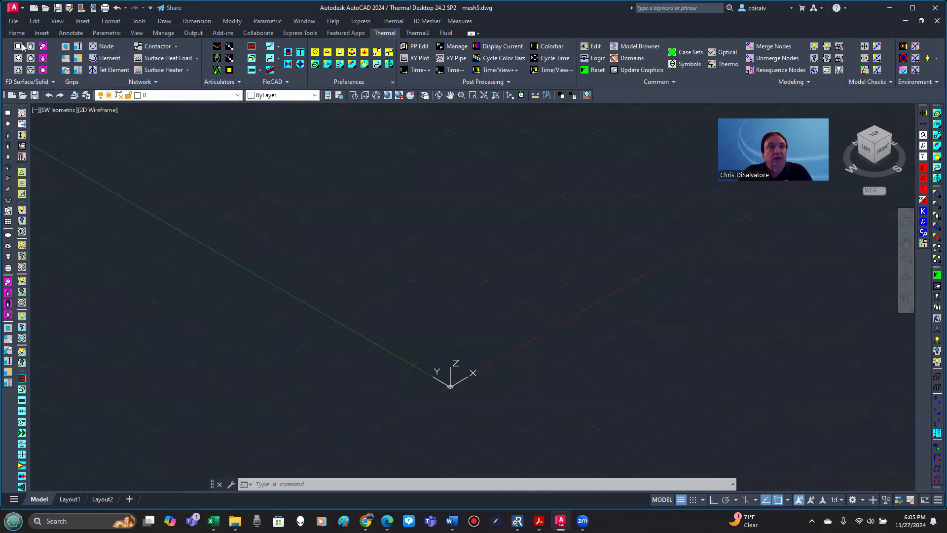
Step: Switch the model viewport to the Top 3D view
left_click(57, 23)
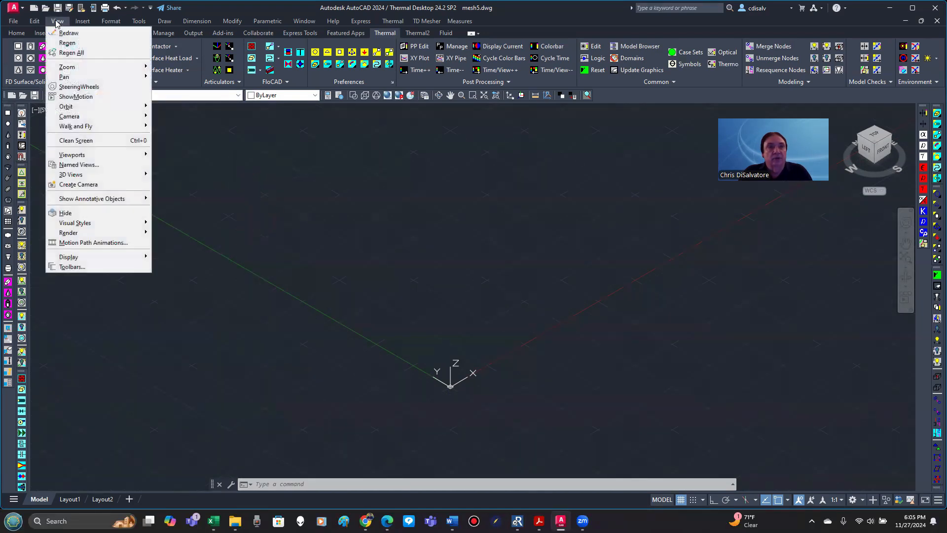
mouse_move(101, 178)
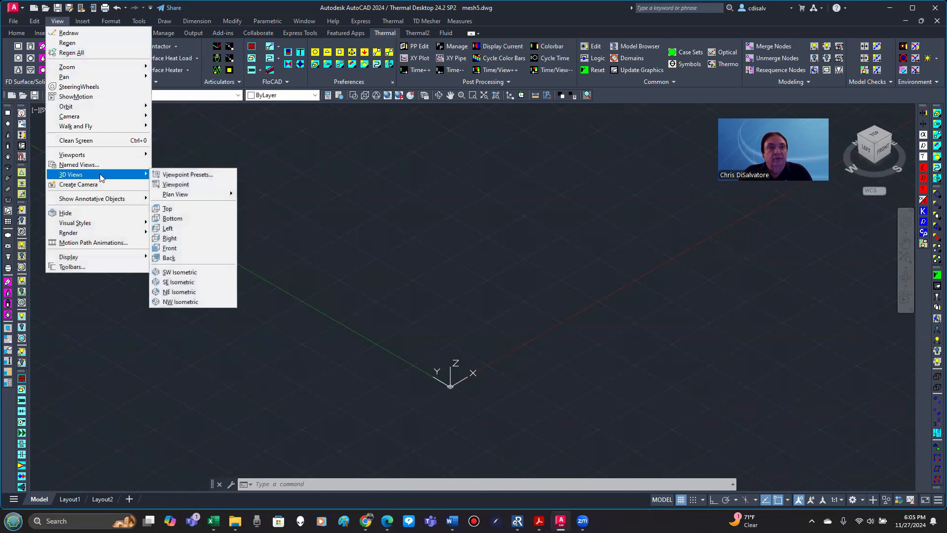
left_click(169, 209)
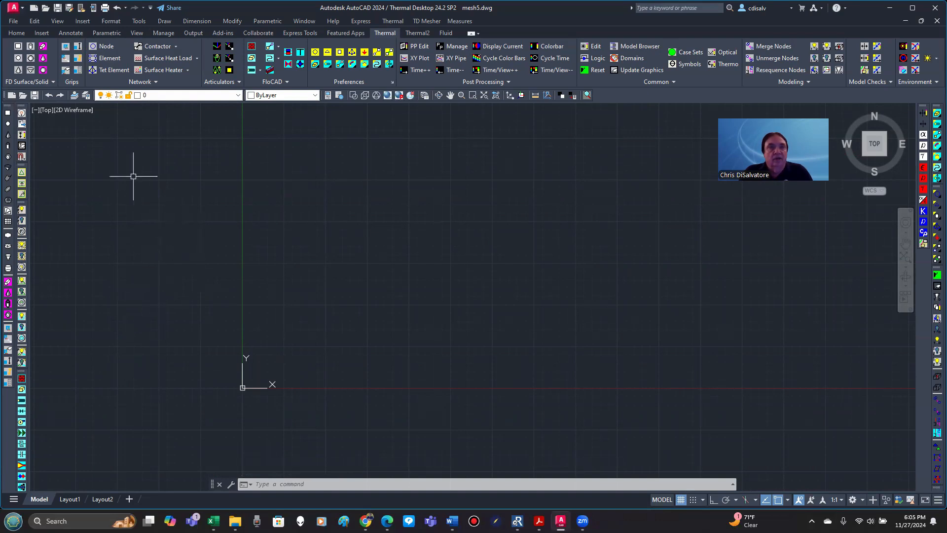
Step: Draw a vertical line from the origin 0,0 to the point 0,1
left_click(15, 32)
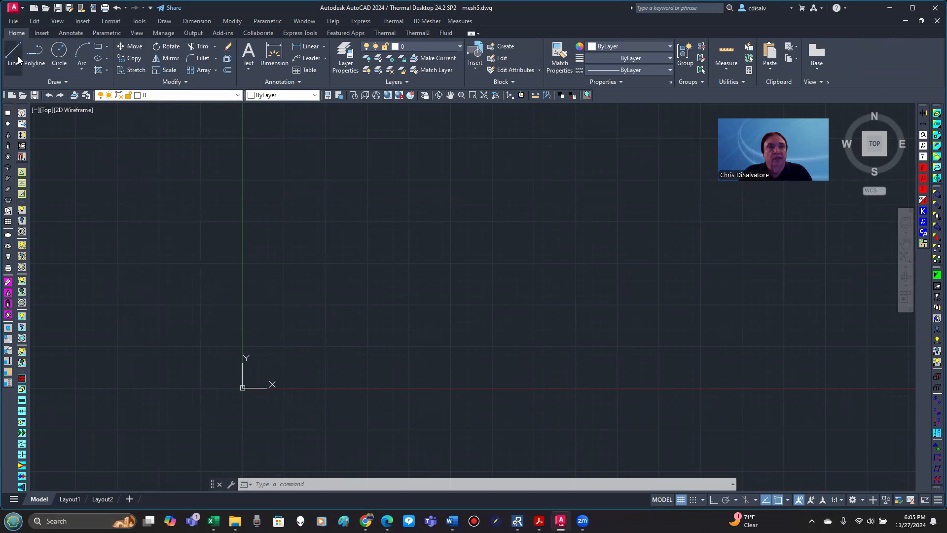
left_click(160, 22)
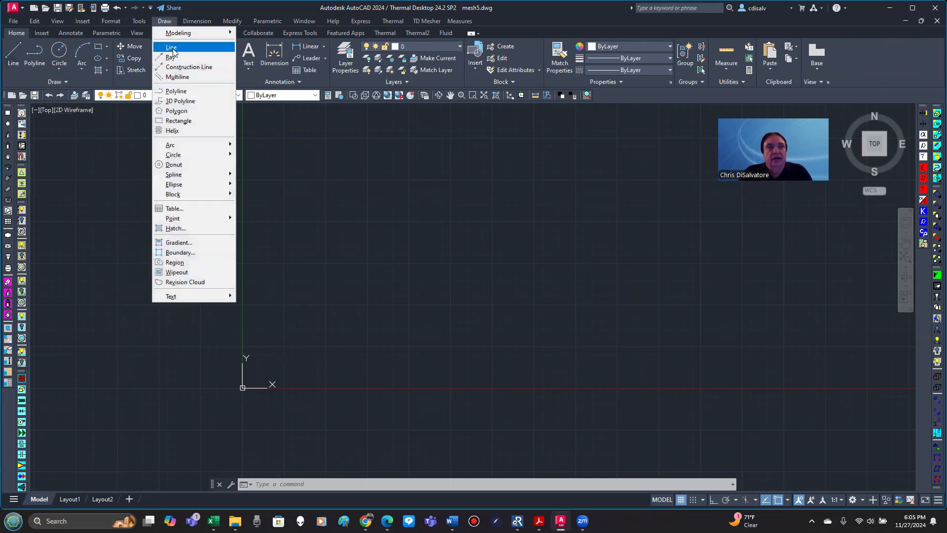
left_click(176, 48)
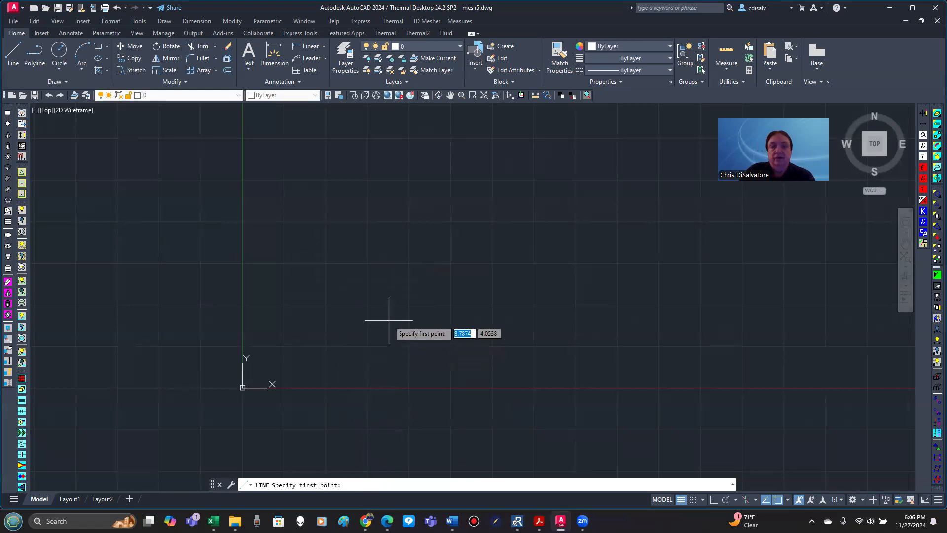
type("0")
key("Tab")
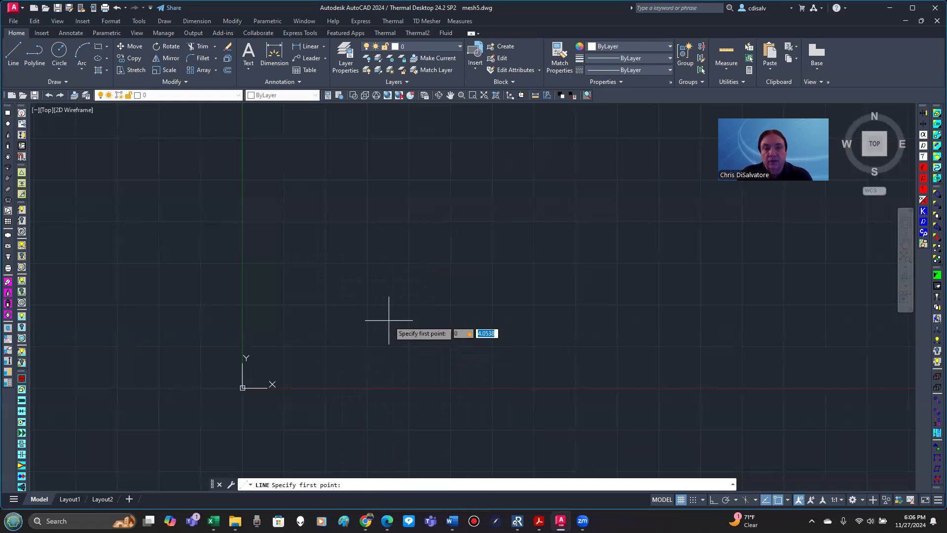
type("0")
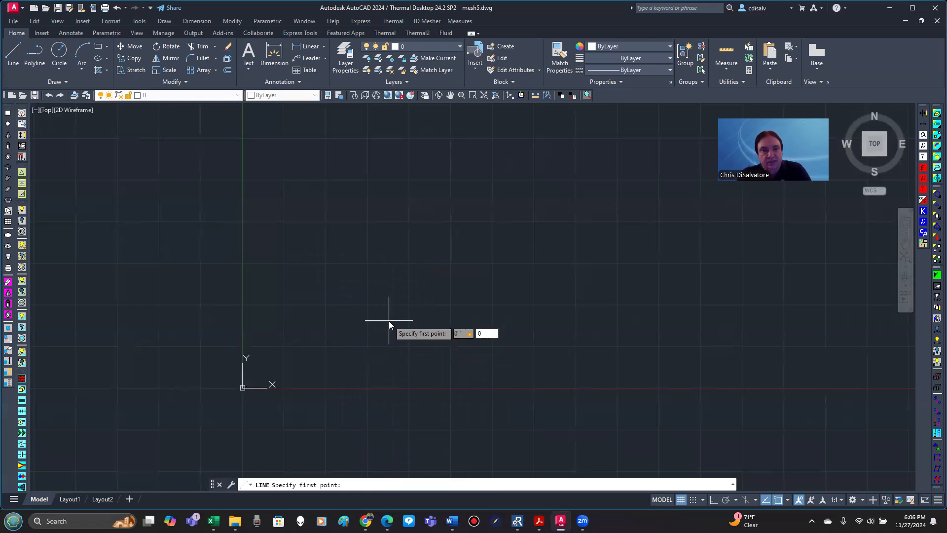
key("Return")
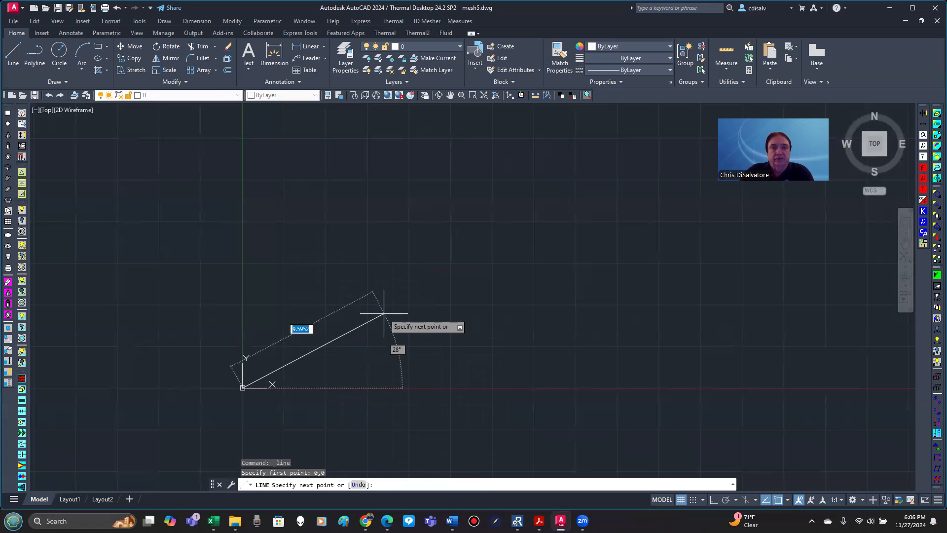
type("0,1")
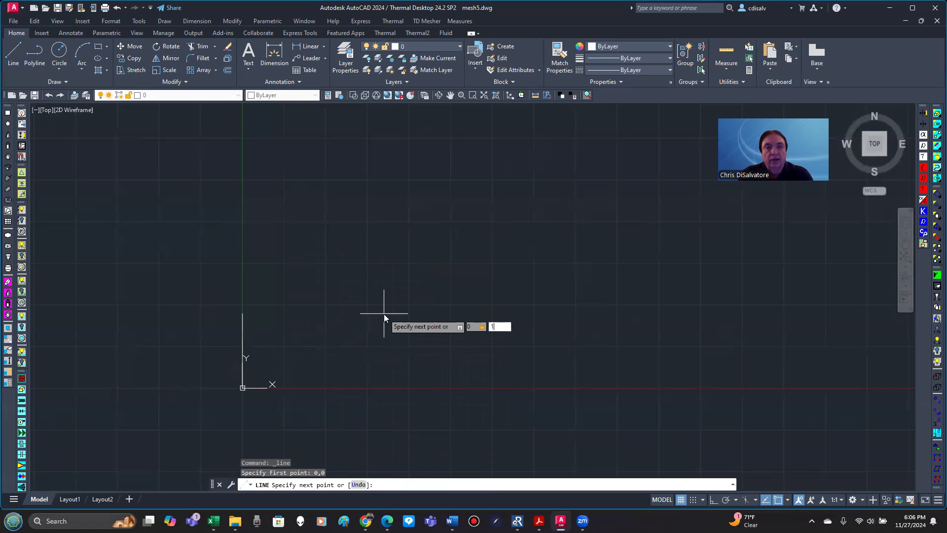
key("Return")
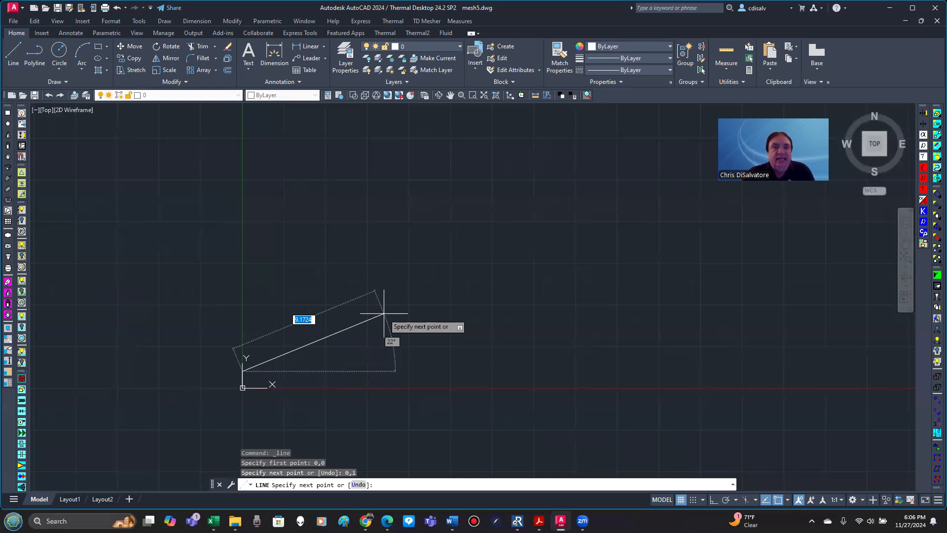
key("Return")
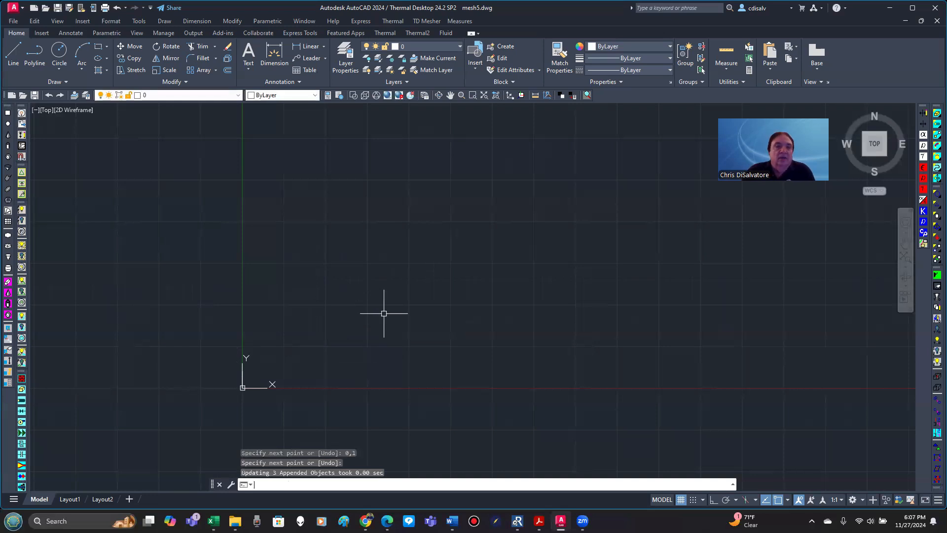
Step: Draw a second vertical line from the point 1,0 to the point 1,2
scroll(202, 399, "up", 6)
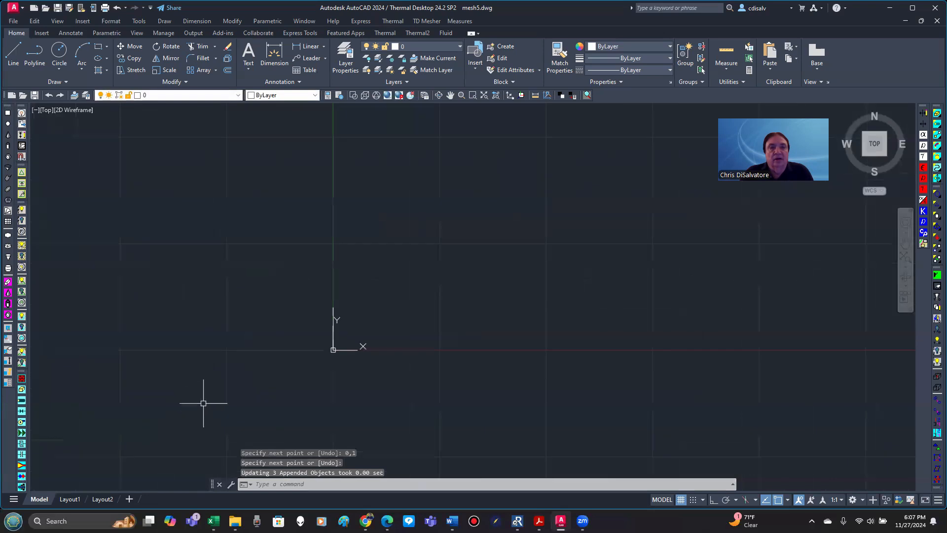
scroll(339, 394, "up", 4)
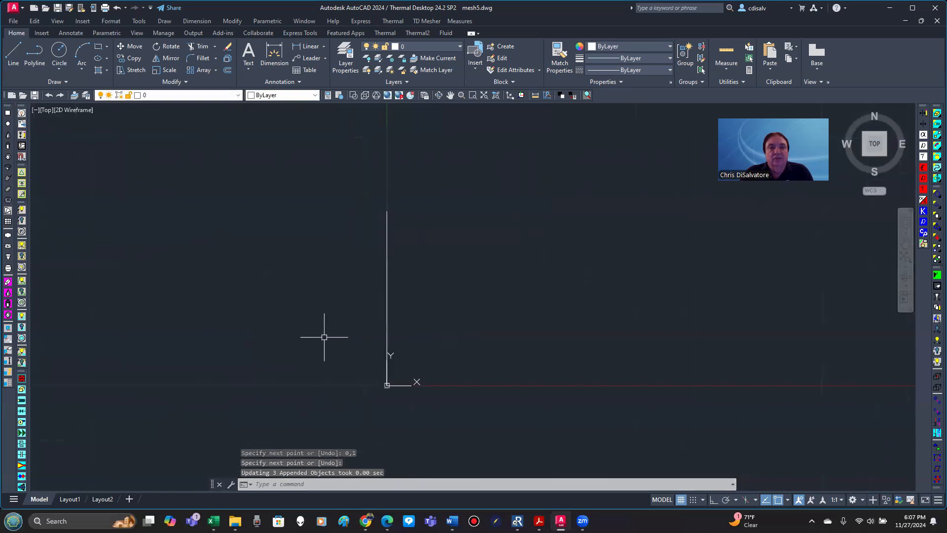
scroll(322, 316, "down", 2)
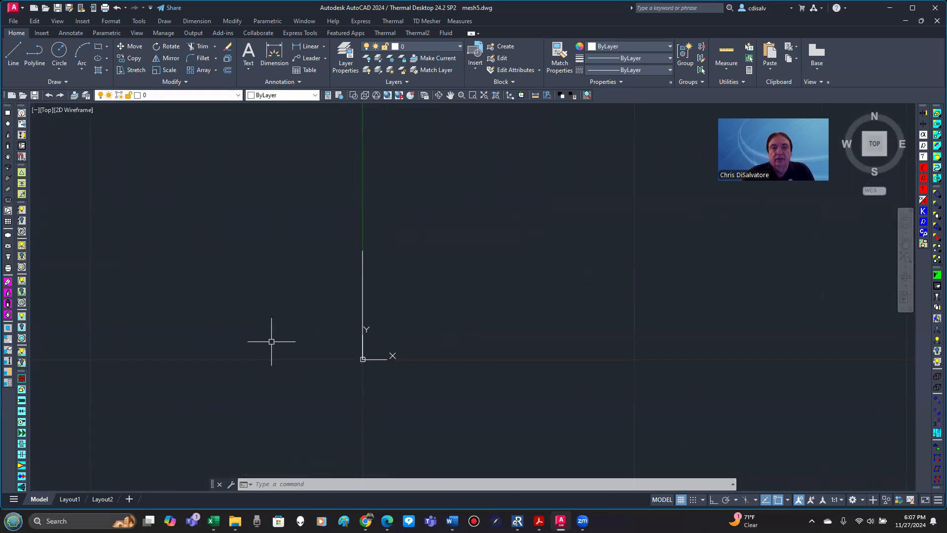
type("l")
key("Return")
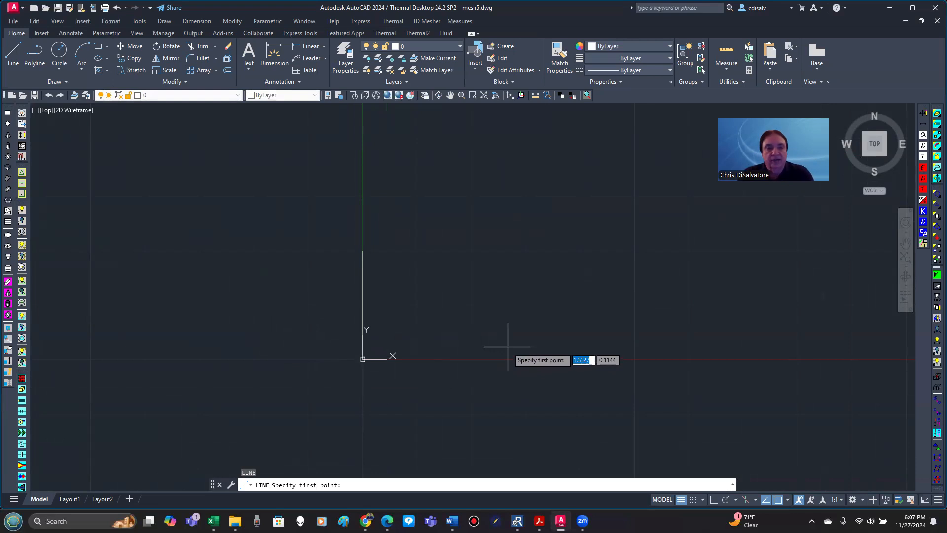
type("1")
key("Tab")
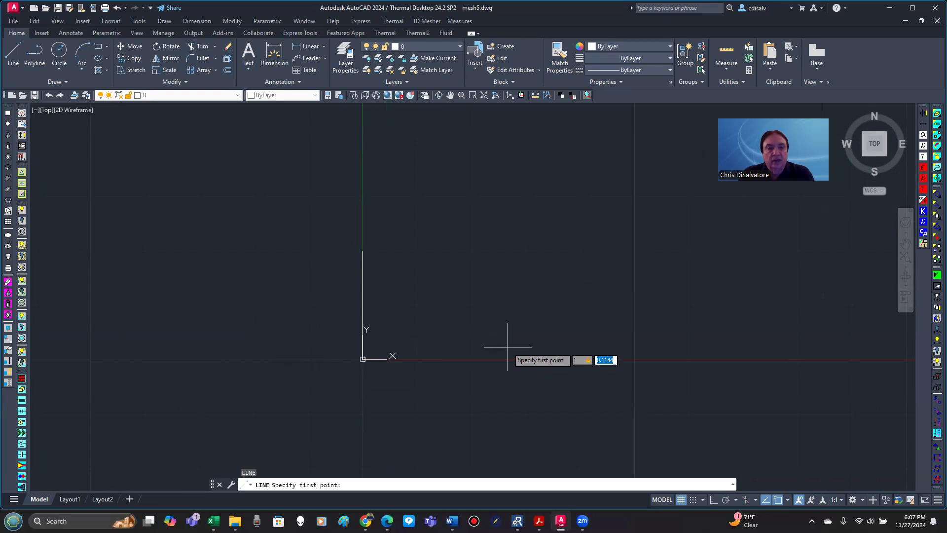
type("0")
key("Return")
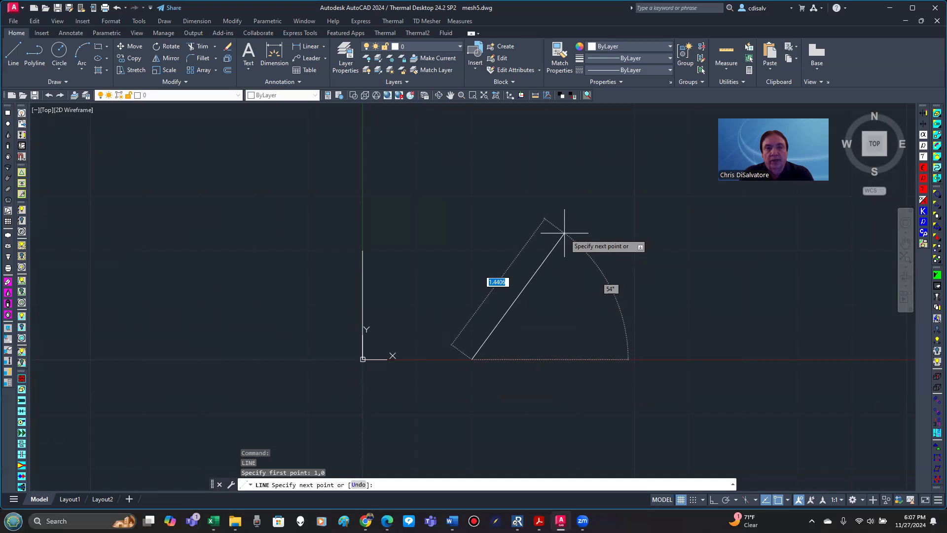
type("1,2")
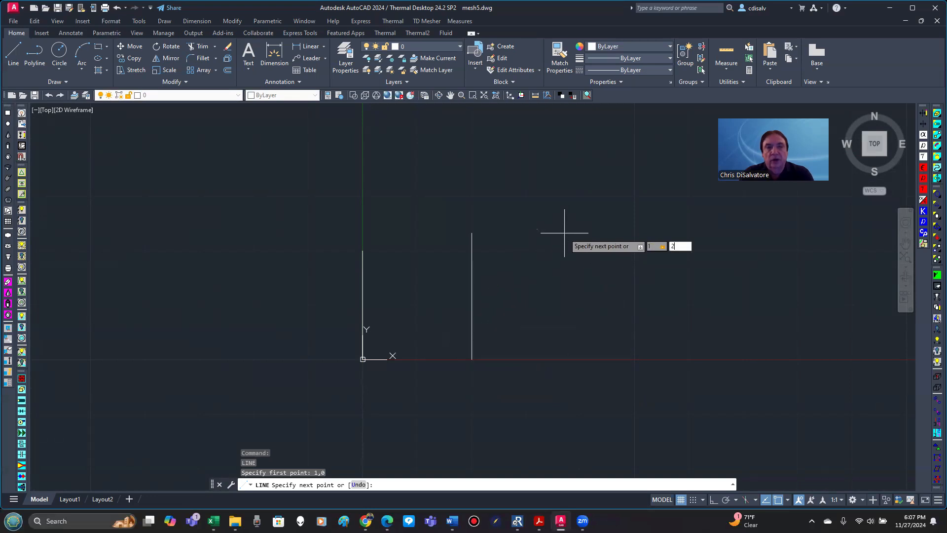
key("Return")
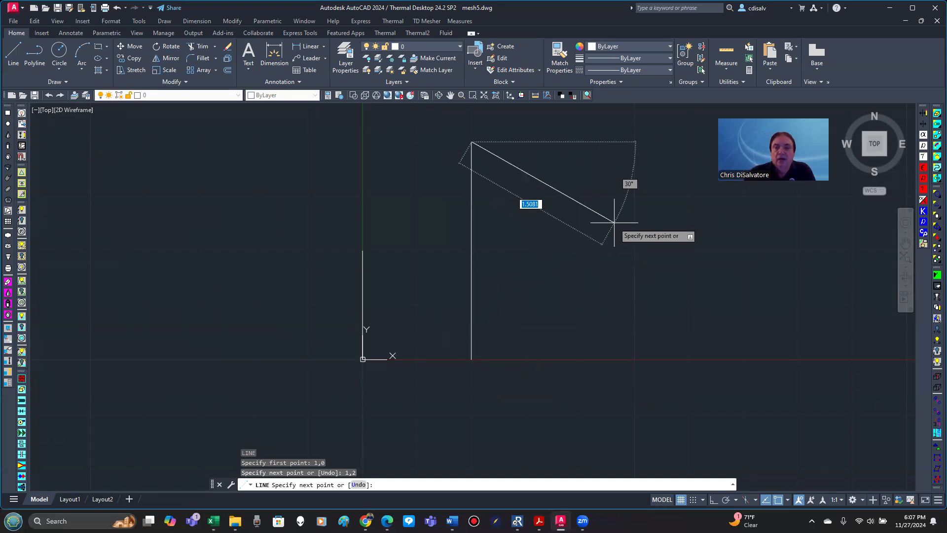
key("Return")
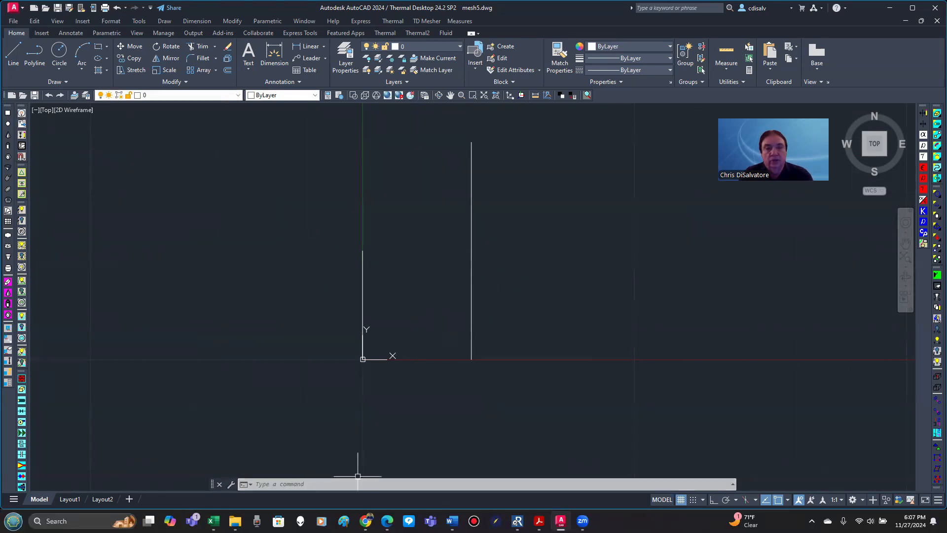
Step: Create a ruled surface (RULESURF) between the two vertical lines, picking each line near its upper end
type("RULe")
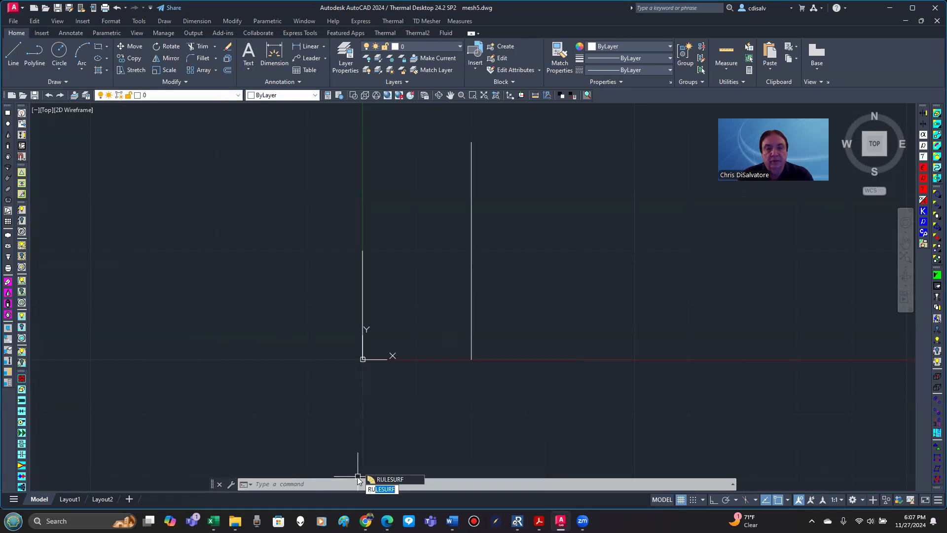
type("SURF")
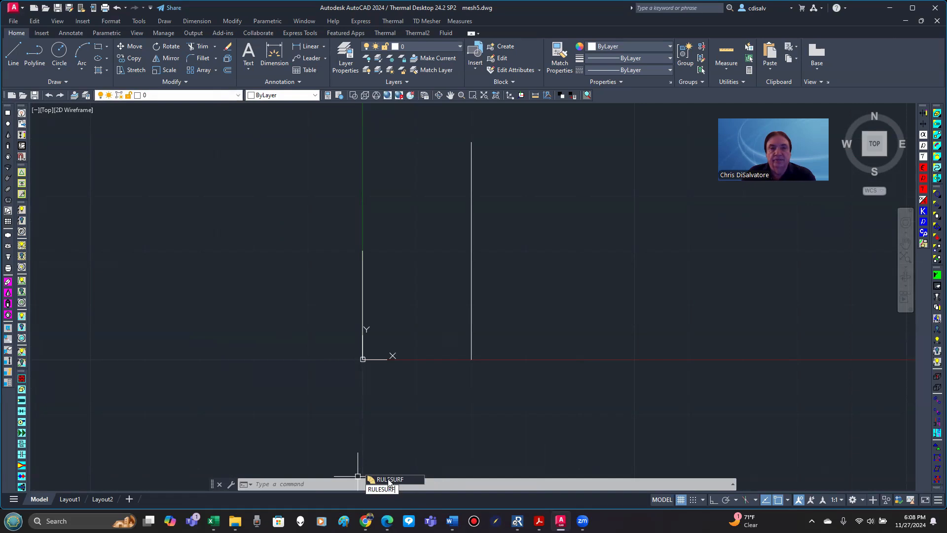
left_click(377, 480)
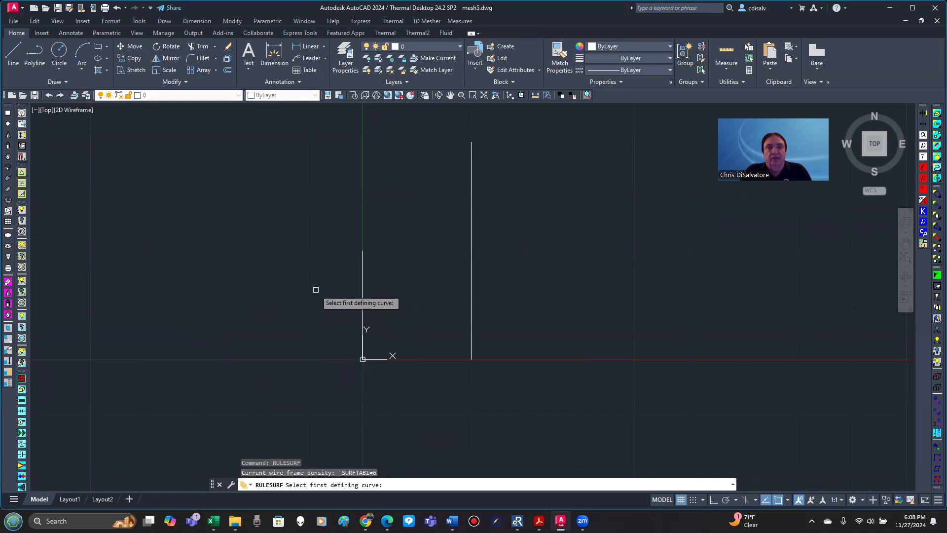
left_click(363, 263)
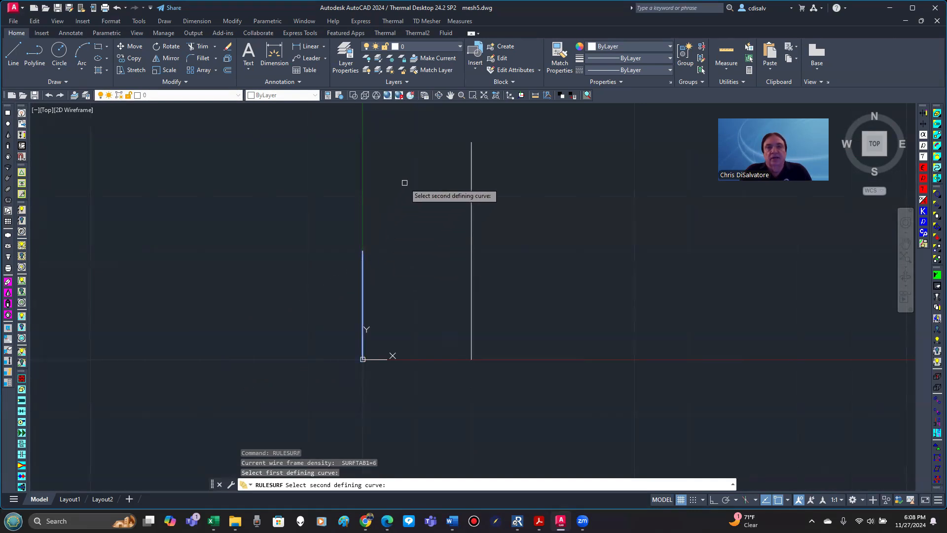
left_click(471, 157)
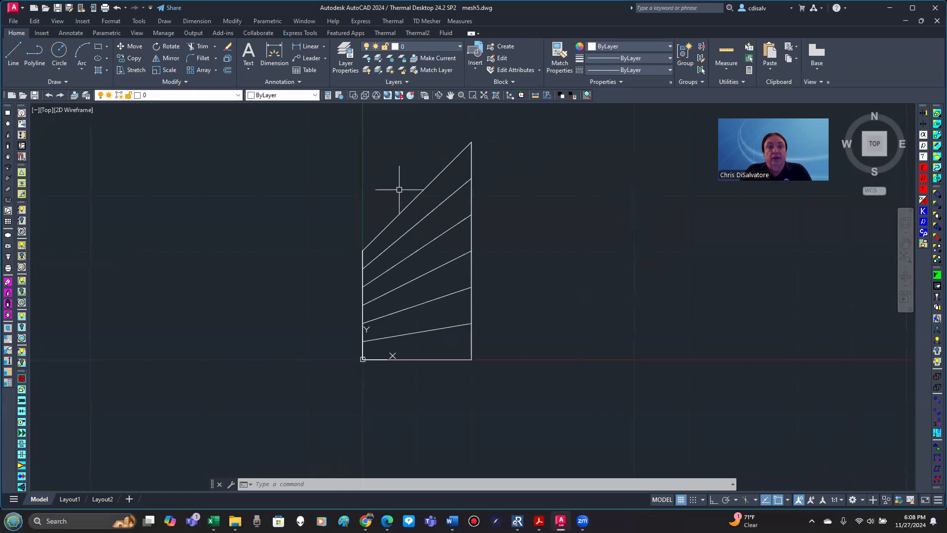
Step: Delete the ruled surface between the two lines, keeping both lines
left_click(406, 208)
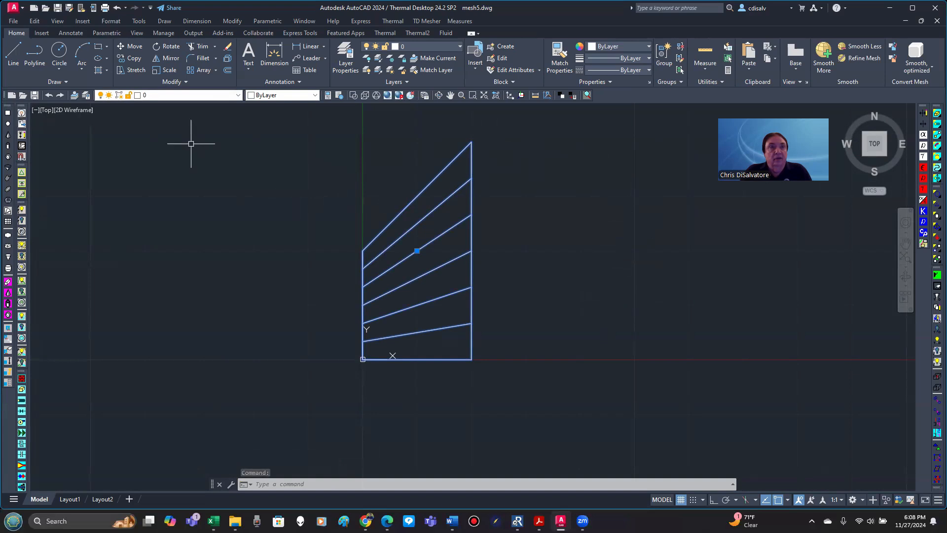
left_click(35, 21)
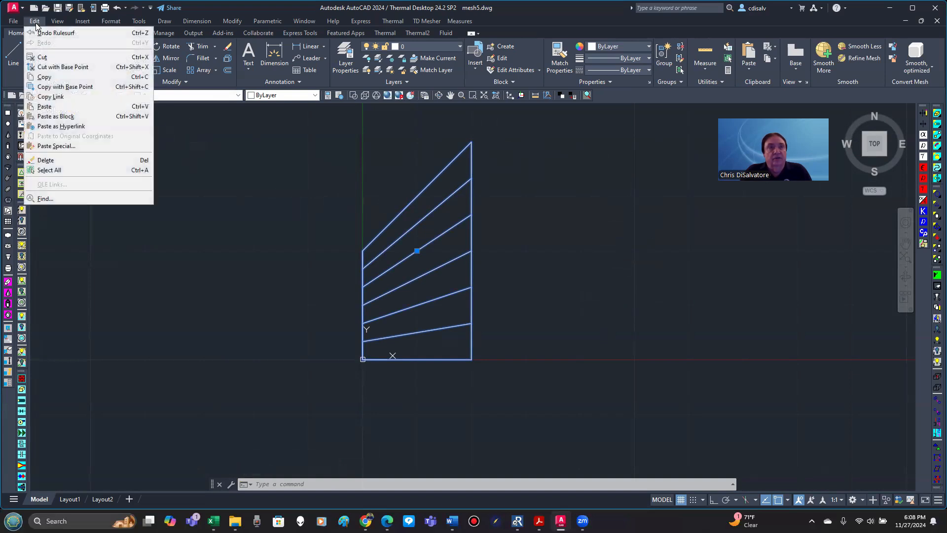
left_click(66, 162)
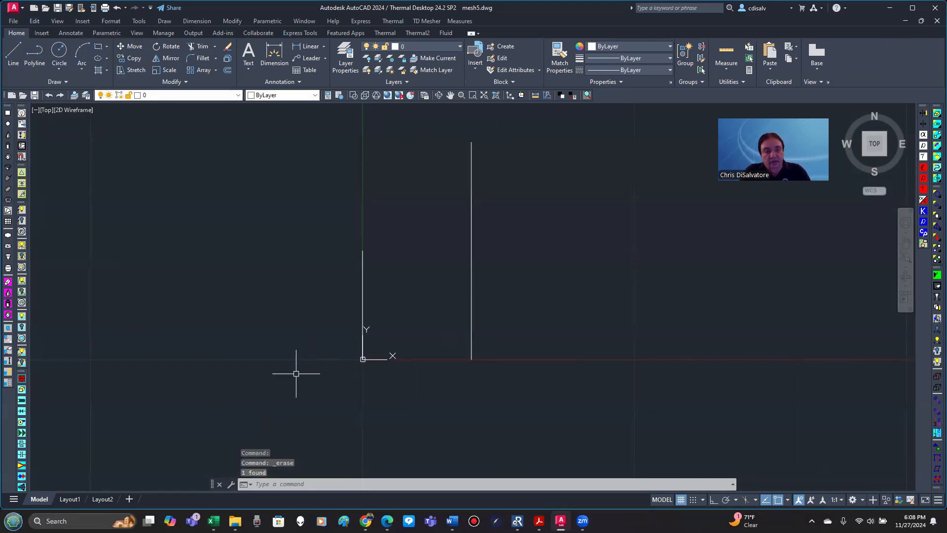
Step: Try a ruled surface picked near the short line's upper end and the long line's lower end, and undo it
left_click(344, 484)
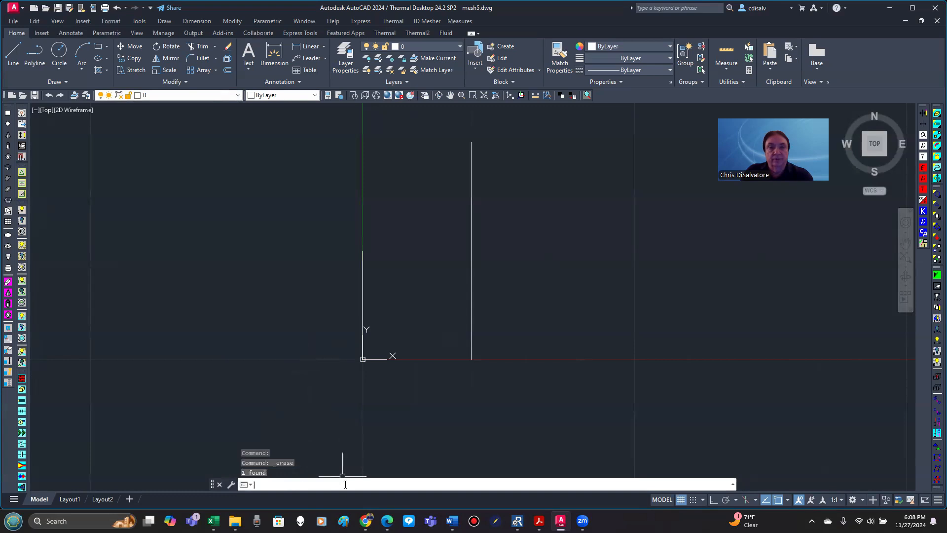
type("rulesurf")
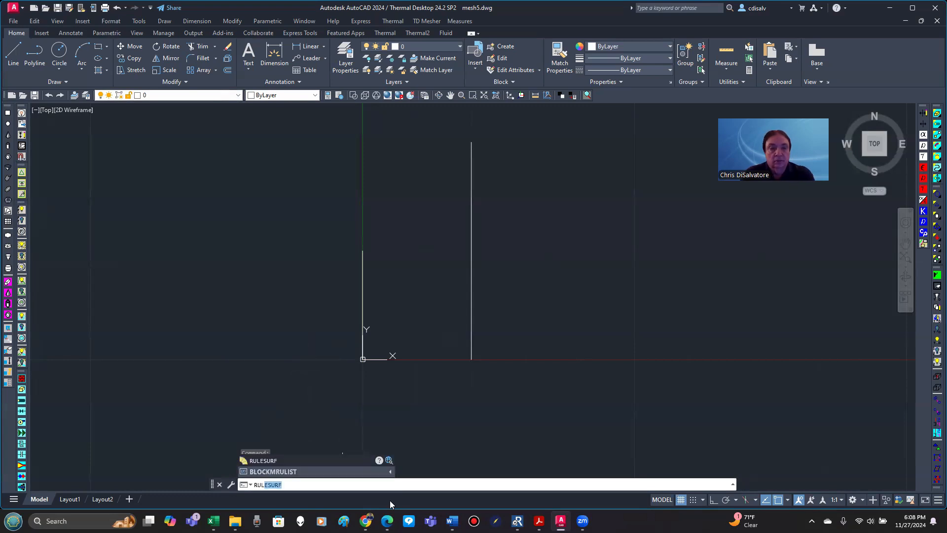
key("Return")
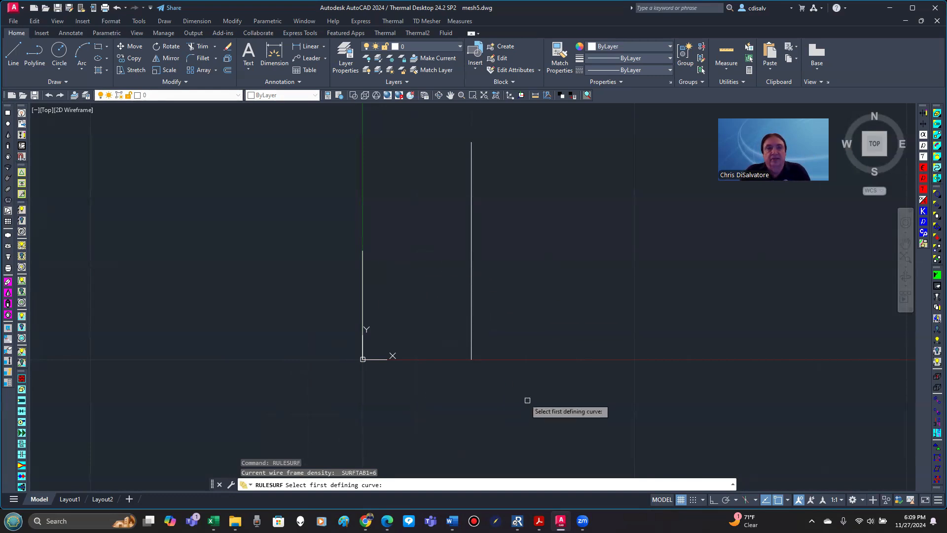
left_click(363, 258)
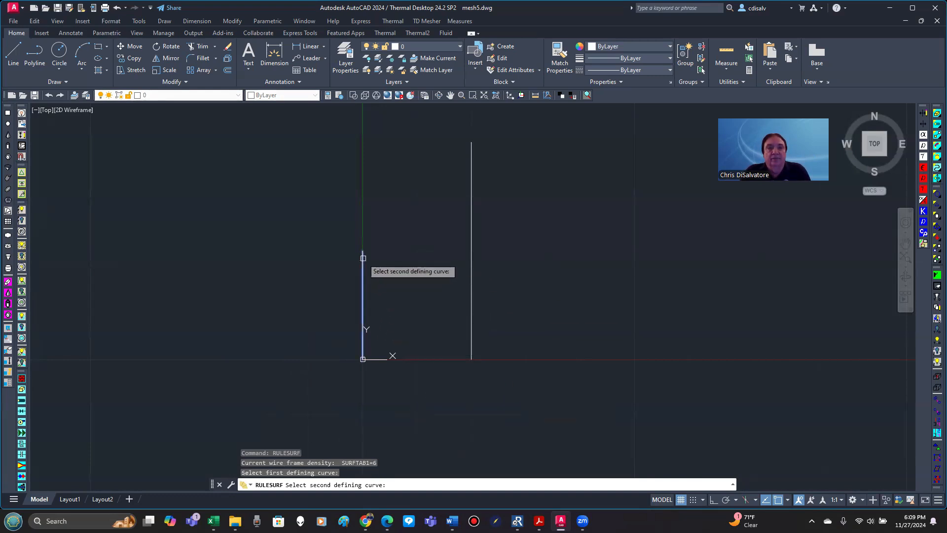
left_click(471, 350)
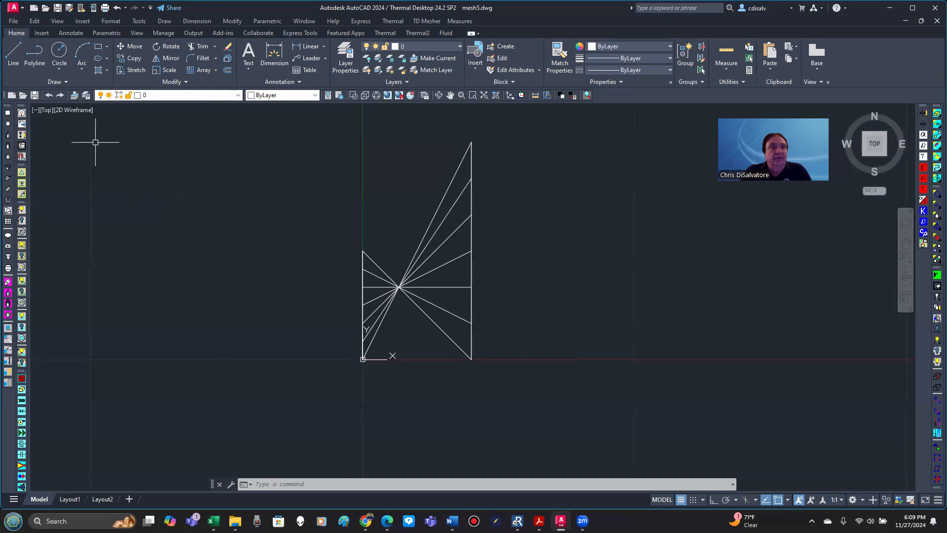
left_click(49, 96)
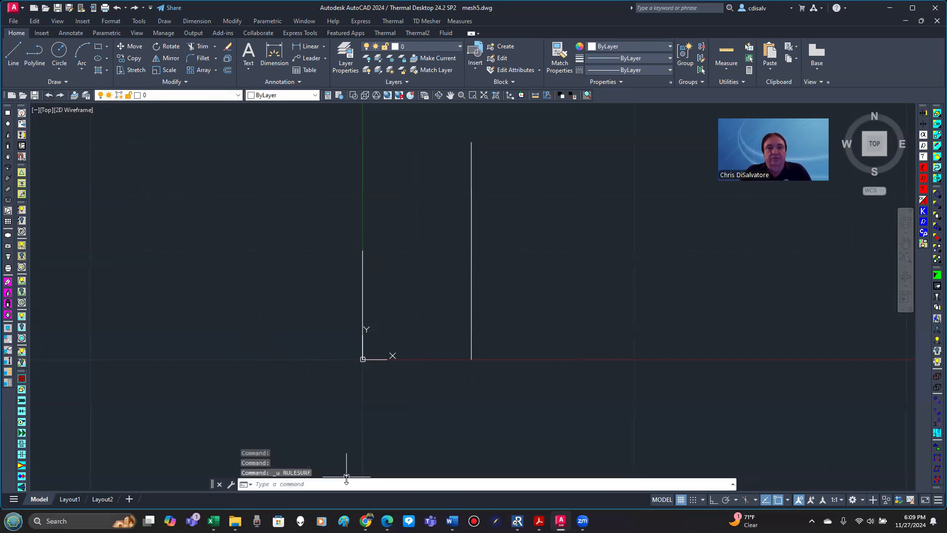
Step: Create a ruled surface between the two vertical lines, picking each line near its lower end
type("ru")
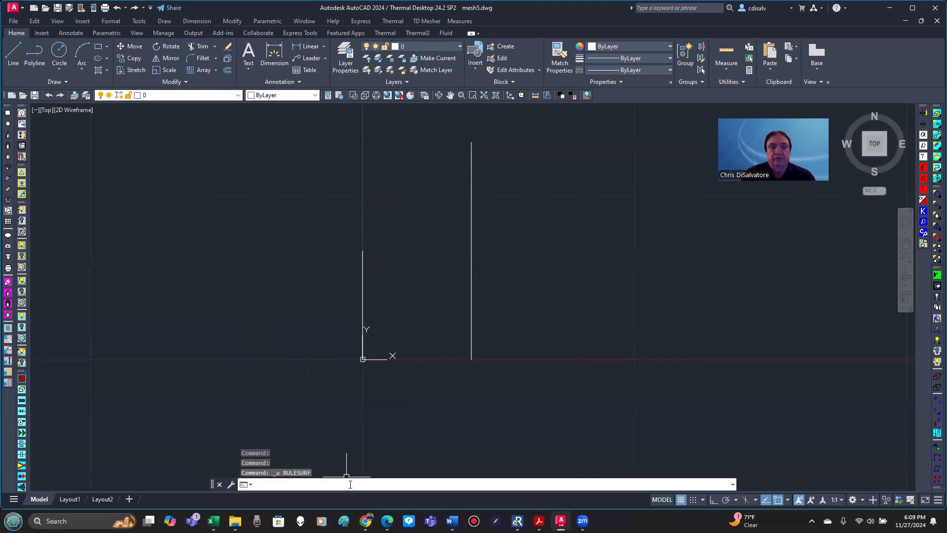
type("lesur")
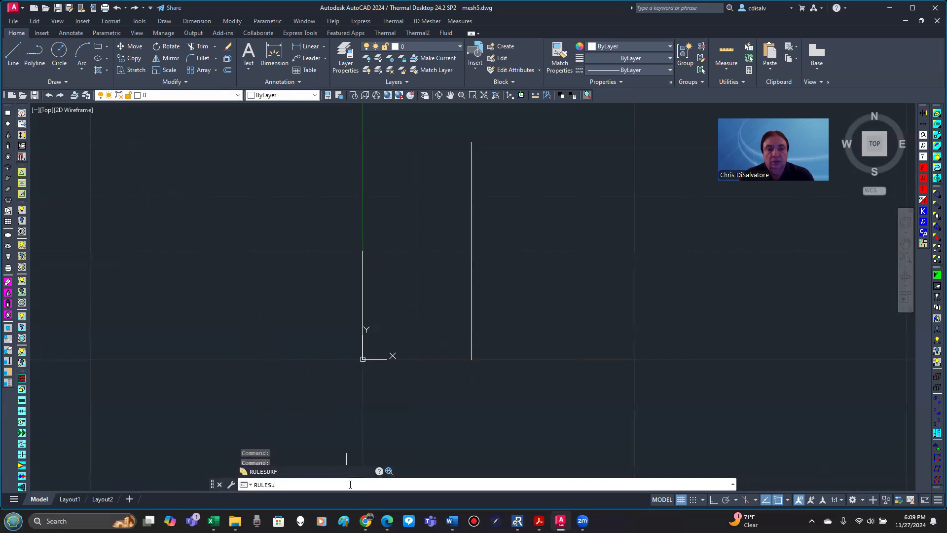
type("f")
key("Return")
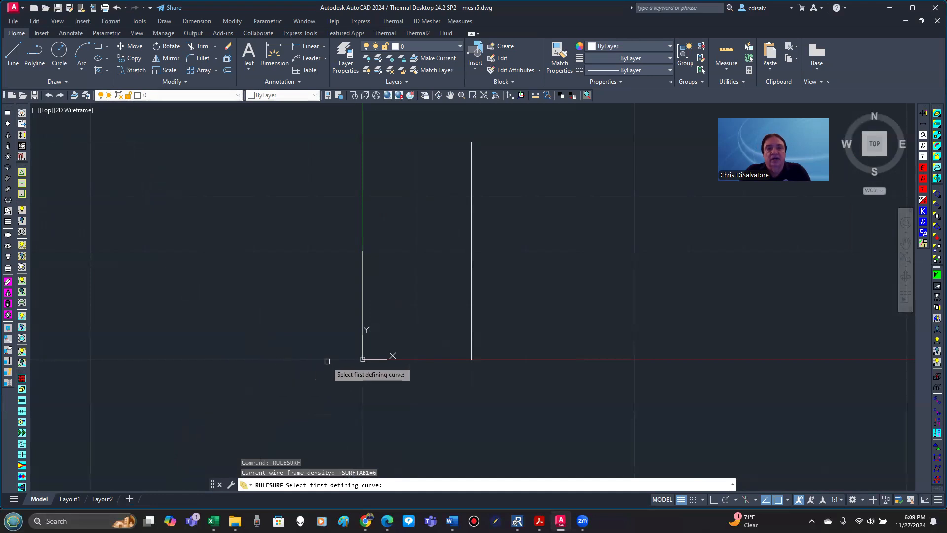
left_click(363, 348)
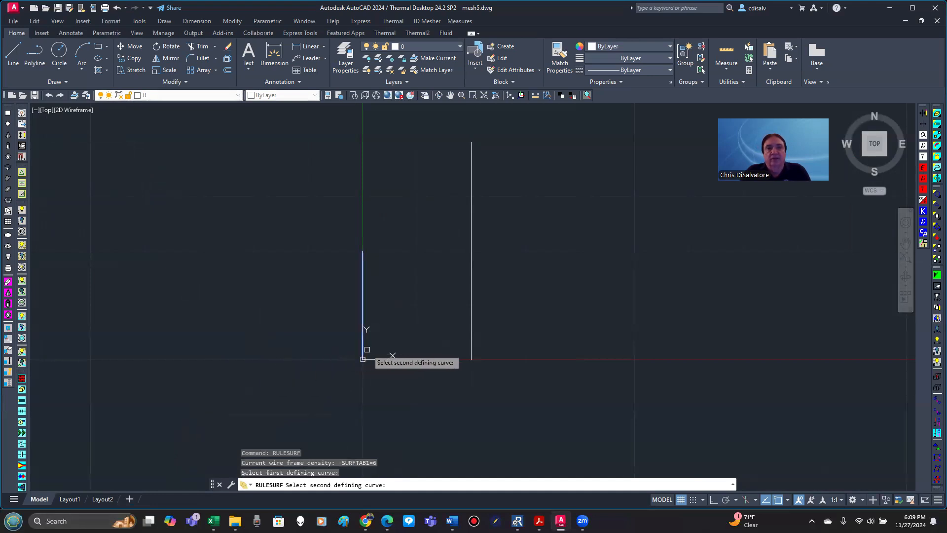
left_click(471, 350)
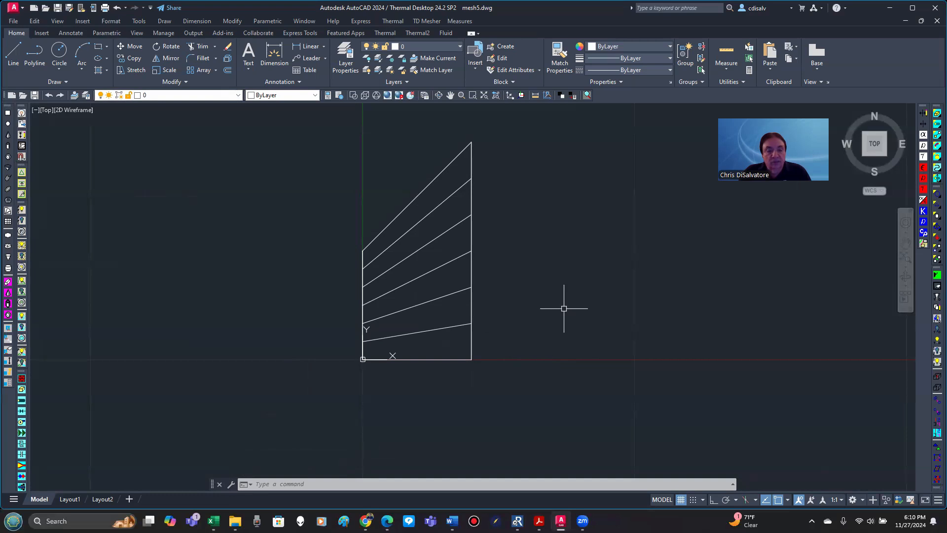
Step: Convert the ruled surface to a Thermal Desktop surface, accepting submodel MAIN and start ID 1 for both sides
left_click(394, 22)
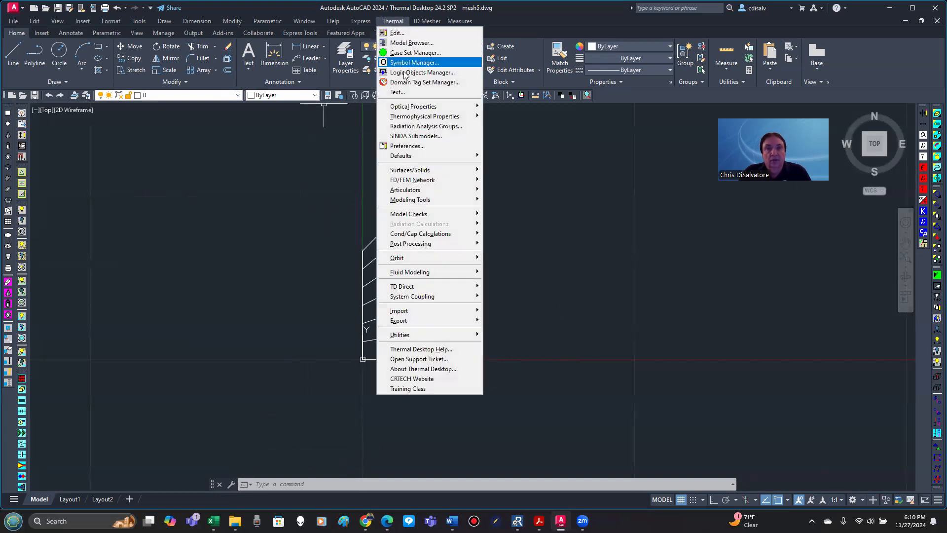
mouse_move(434, 170)
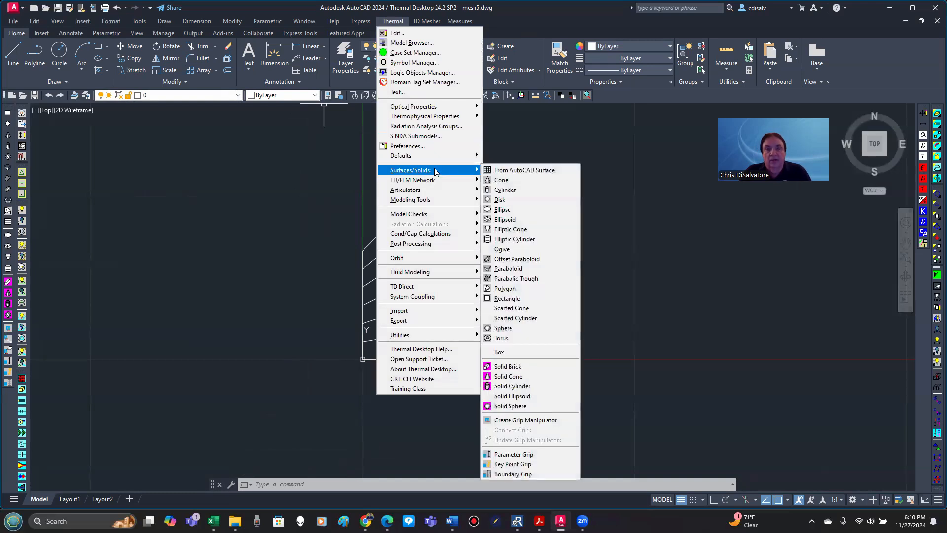
left_click(513, 170)
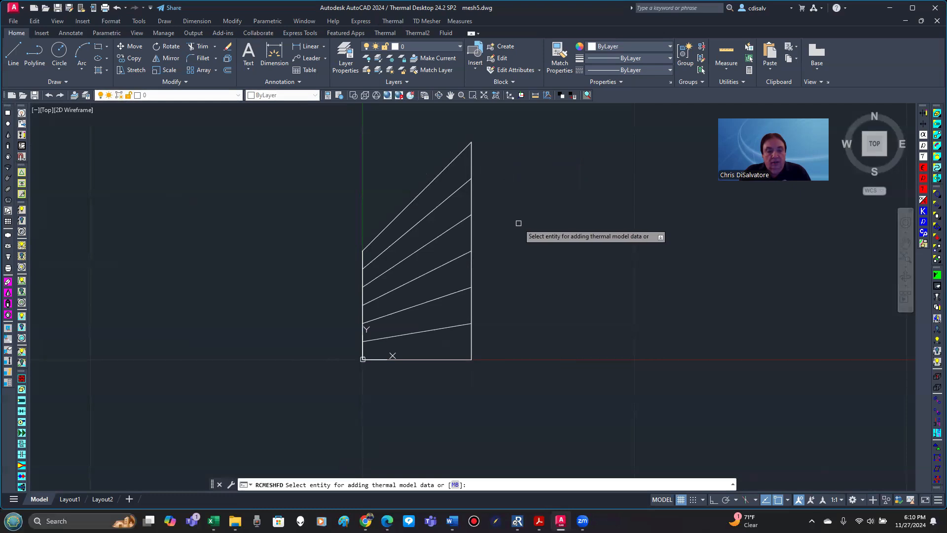
left_click(408, 202)
key("Return")
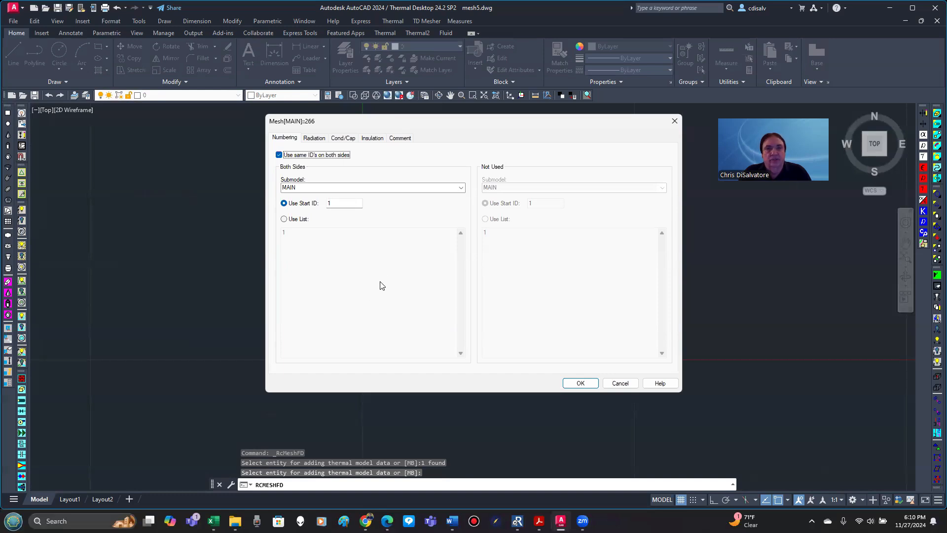
left_click(578, 383)
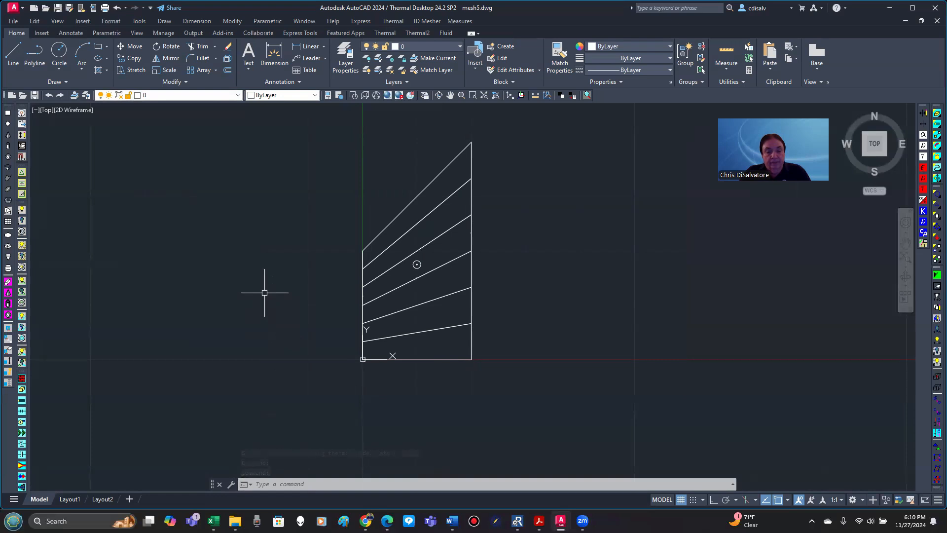
Step: Check the current SURFTAB1 mesh density setting without changing it
type("surftab1")
key("Return")
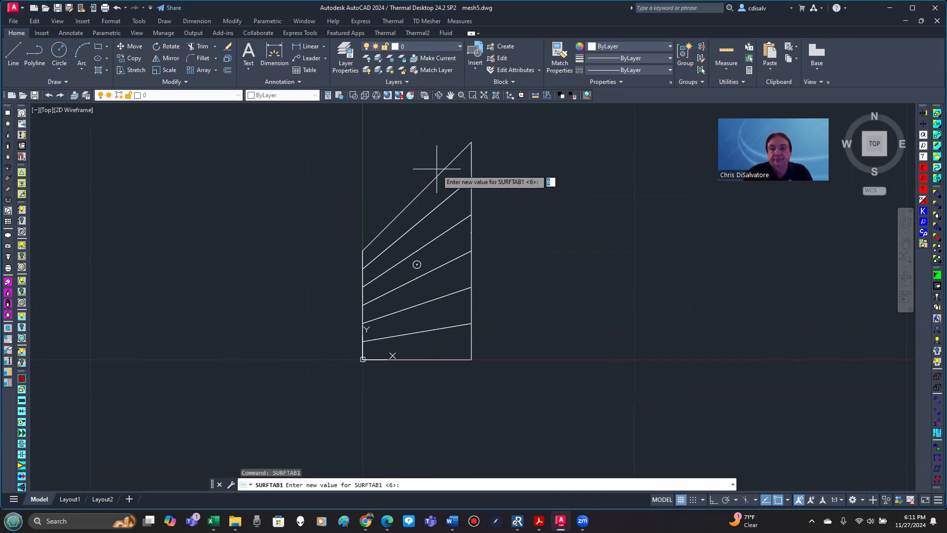
key("Return")
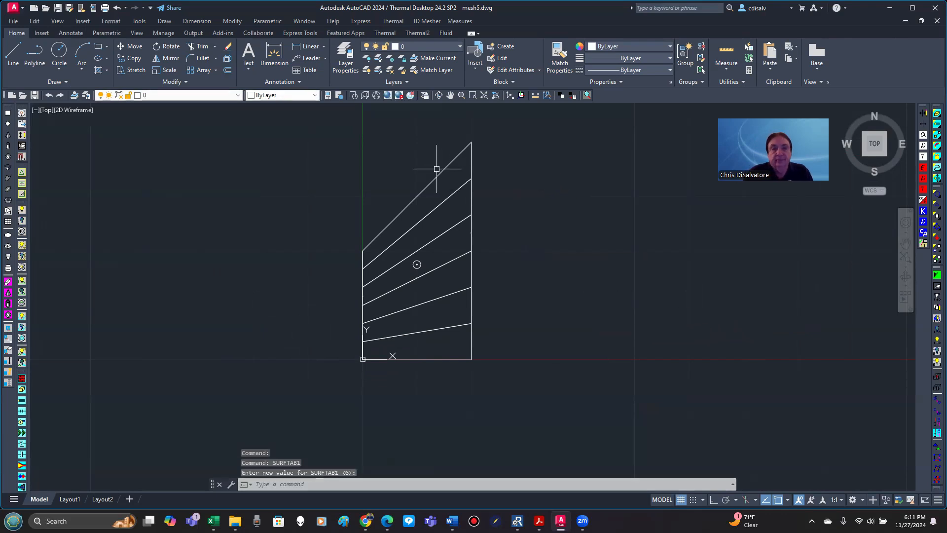
Step: Toggle the FD mesh nodalization of the thermal mesh between the two lines
left_click(390, 22)
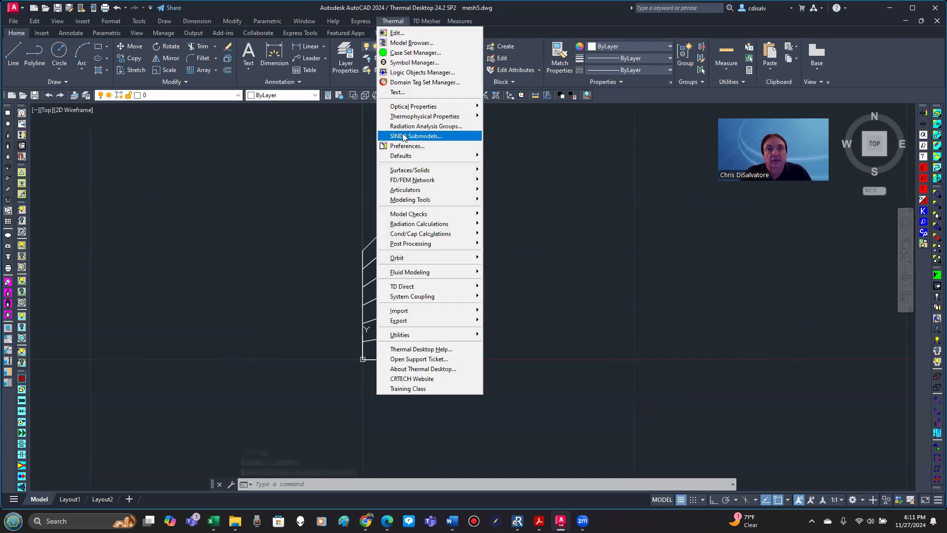
mouse_move(437, 202)
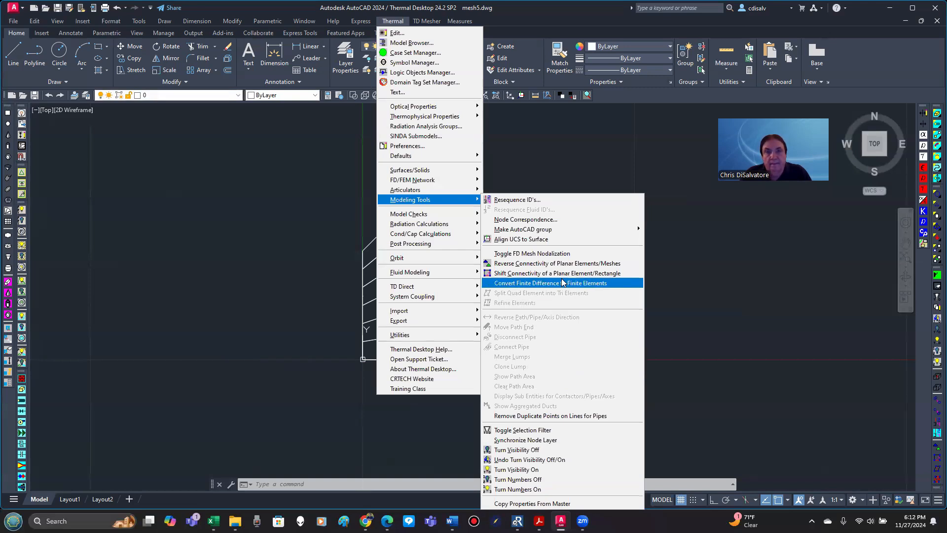
left_click(561, 253)
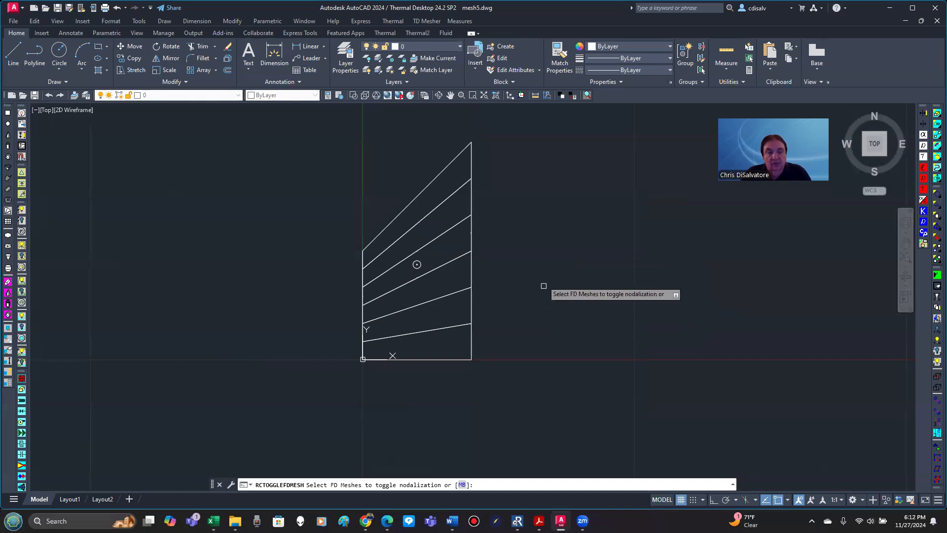
left_click(551, 125)
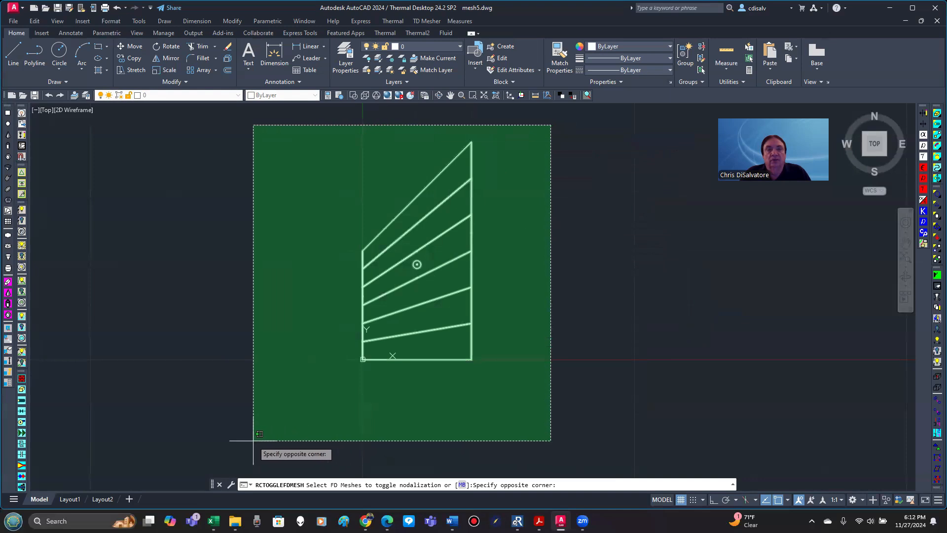
left_click(259, 435)
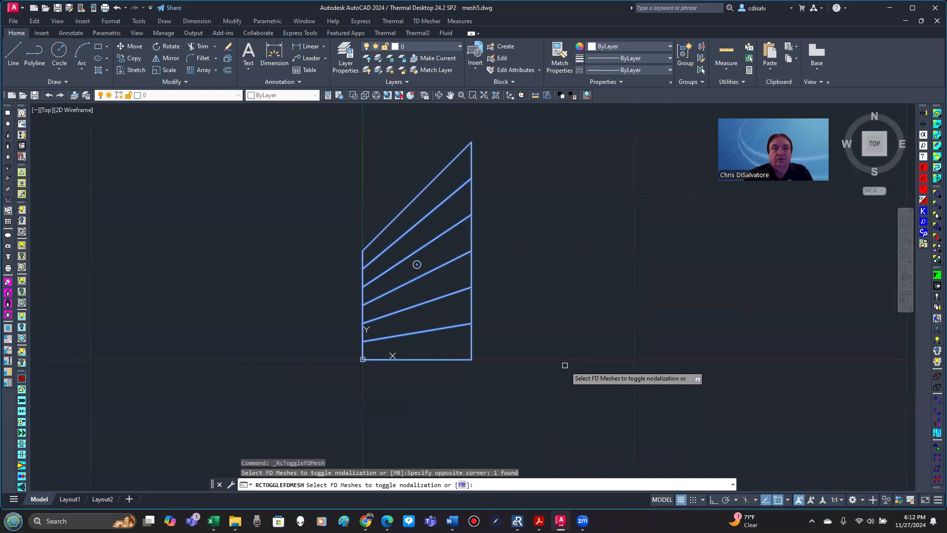
key("Return")
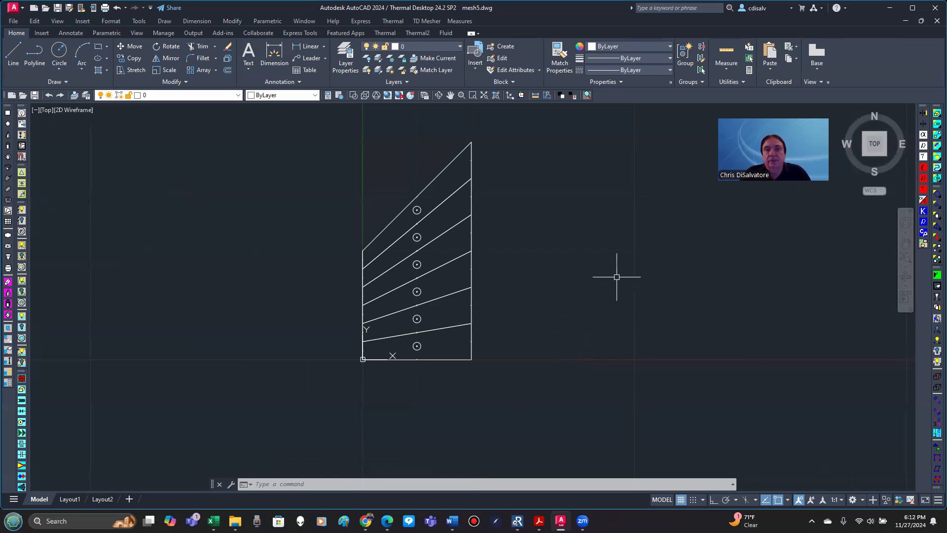
Step: Delete the thermal mesh, keeping the two defining lines
left_click(438, 174)
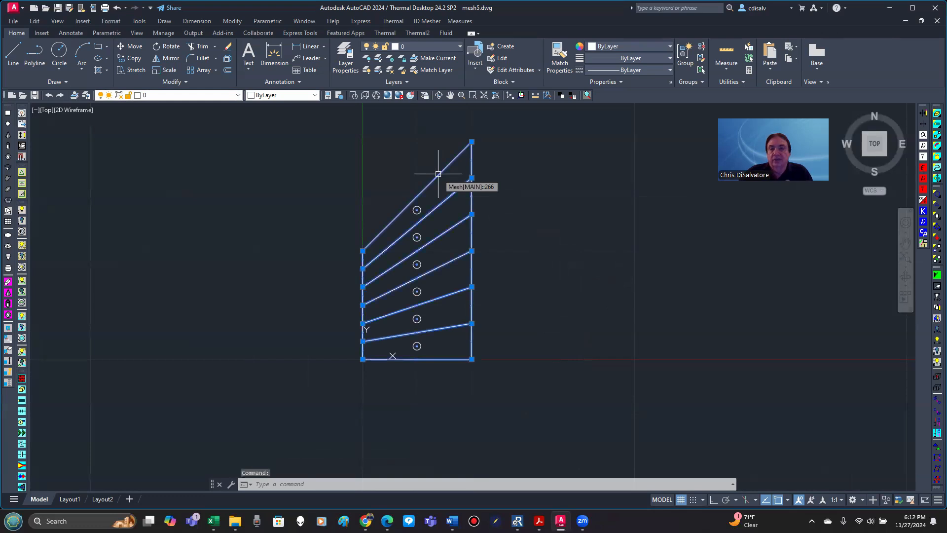
key("Delete")
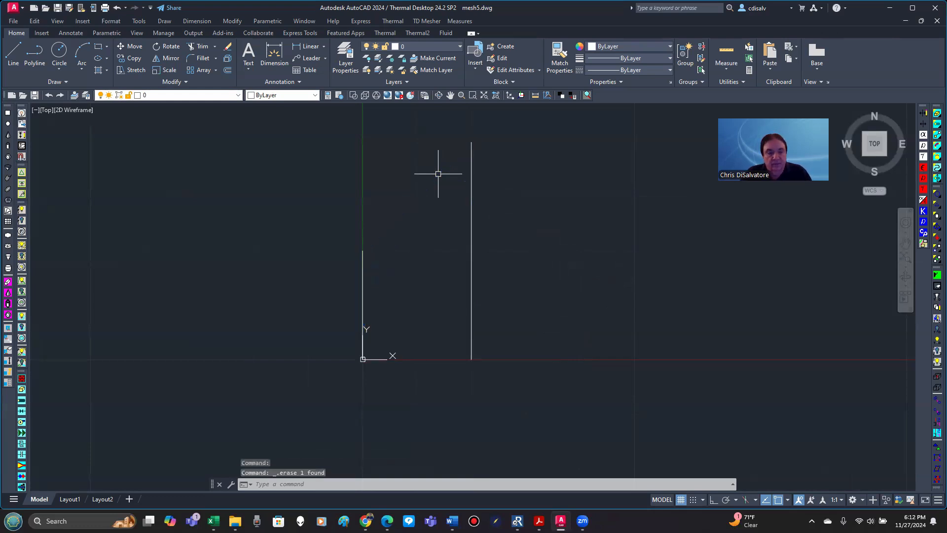
Step: Set the SURFTAB1 mesh density to 3
left_click(318, 483)
type("surf")
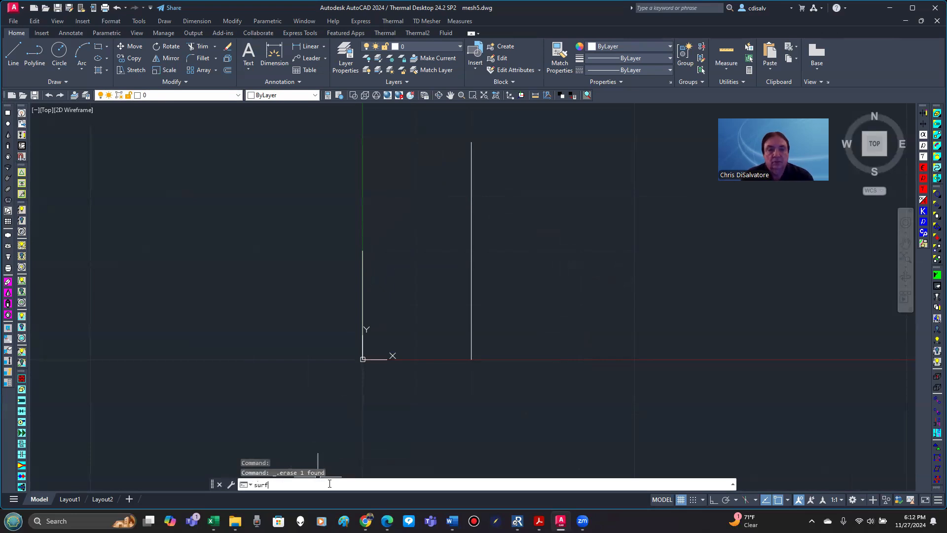
type("ta")
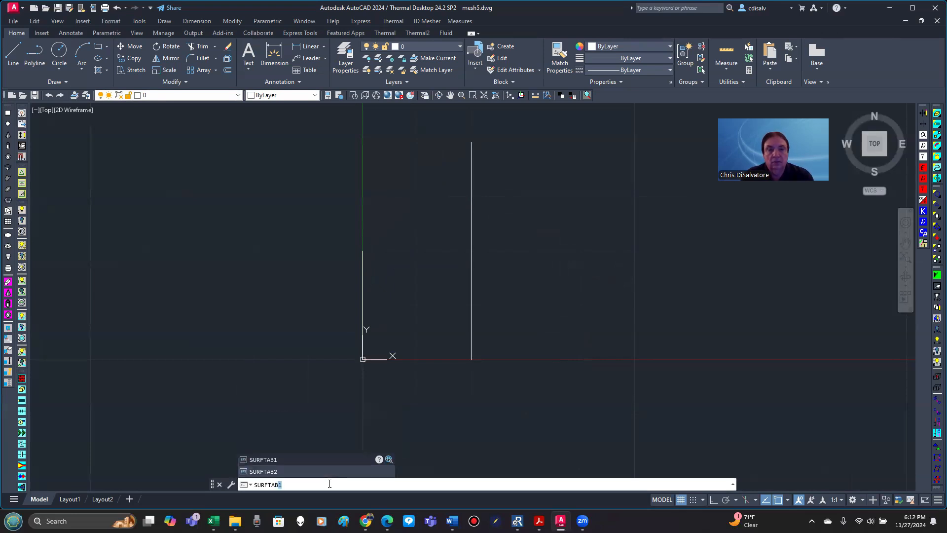
type("b")
key("Return")
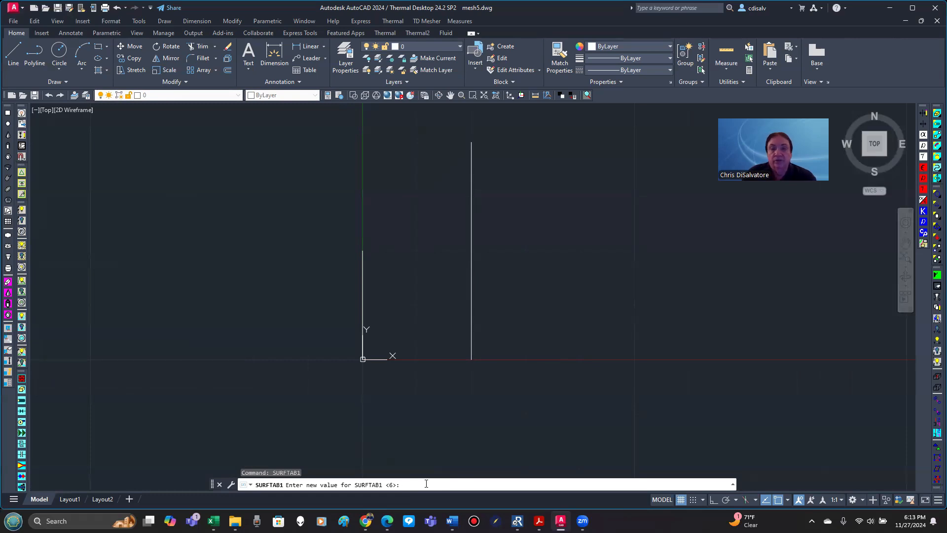
type("3")
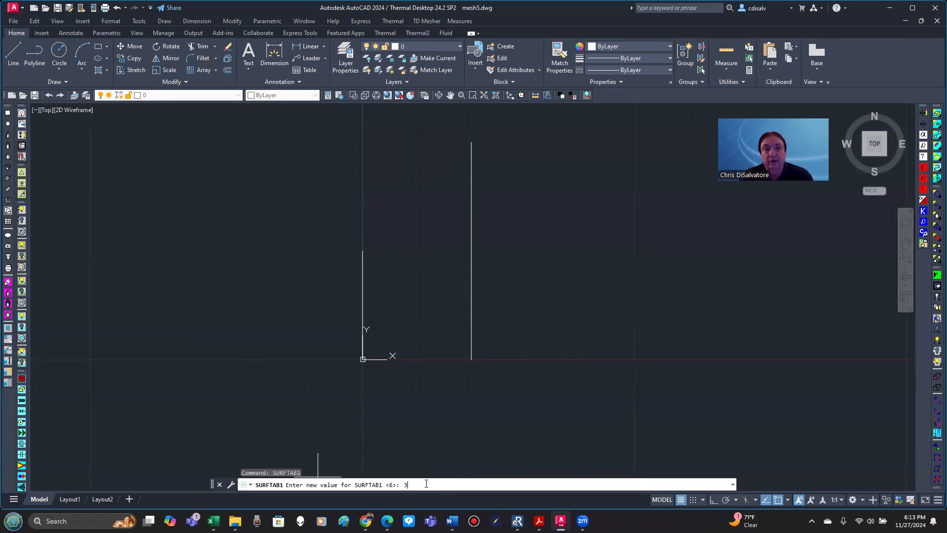
key("Return")
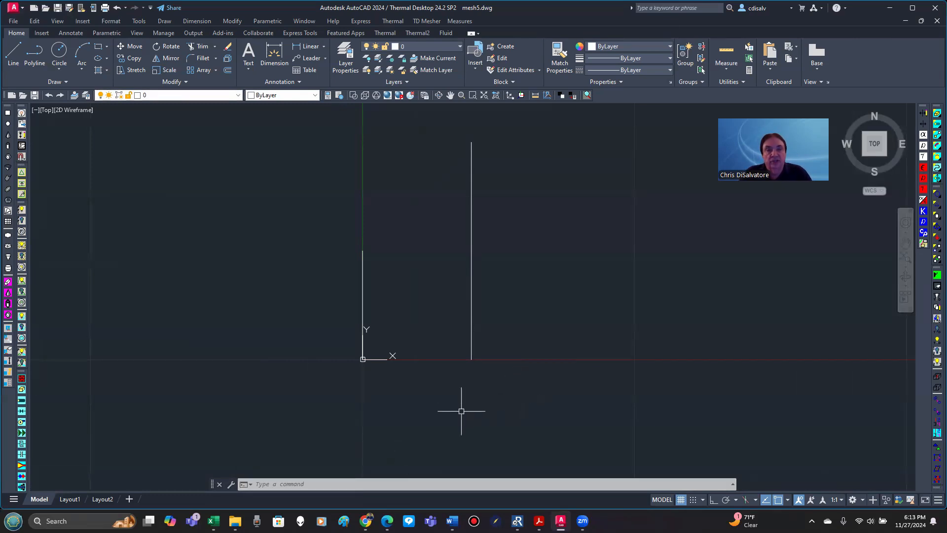
Step: Build a ruled surface mesh between the short and long vertical lines and delete the mesh again, keeping both lines
type("ru")
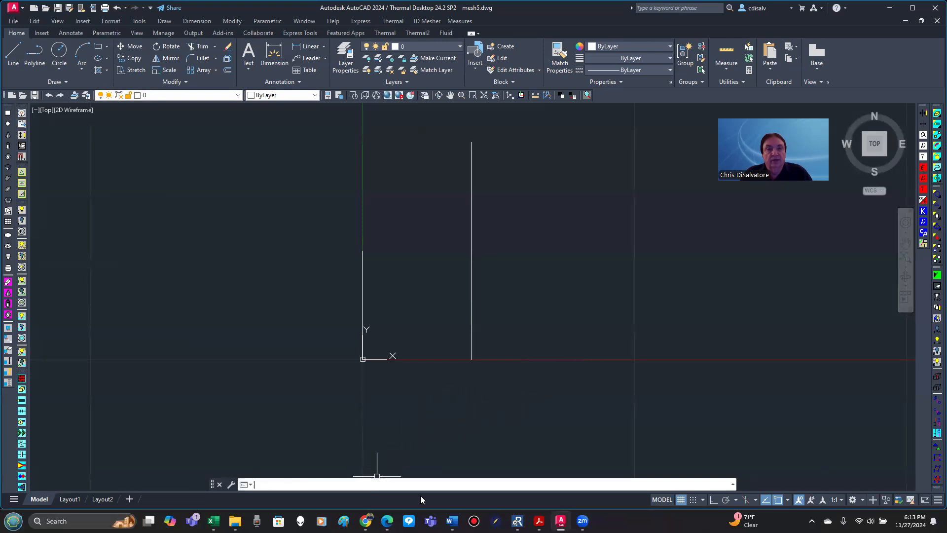
type("lesurf")
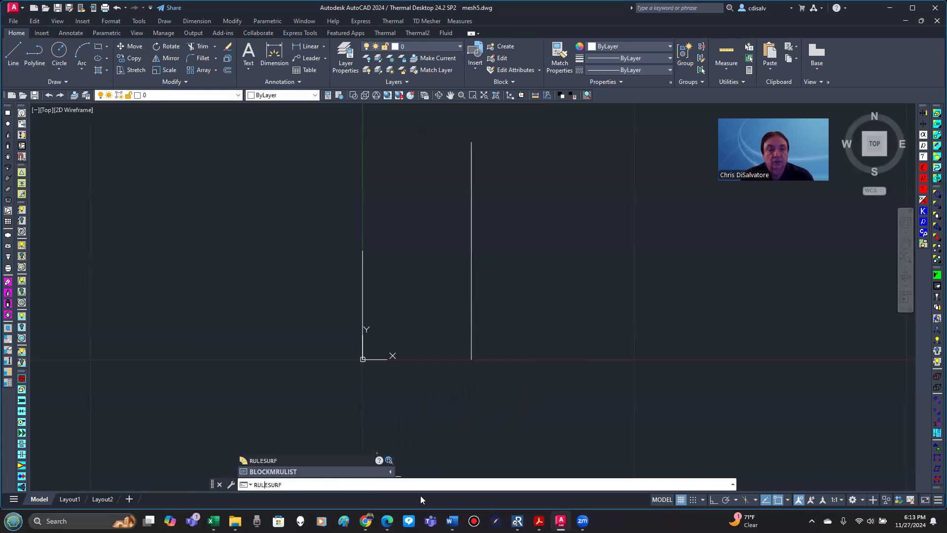
key("Return")
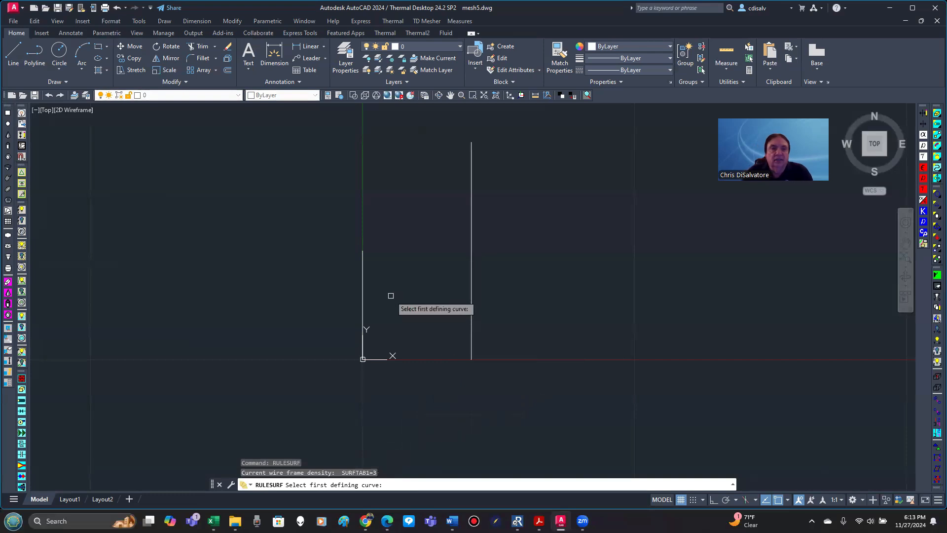
left_click(363, 257)
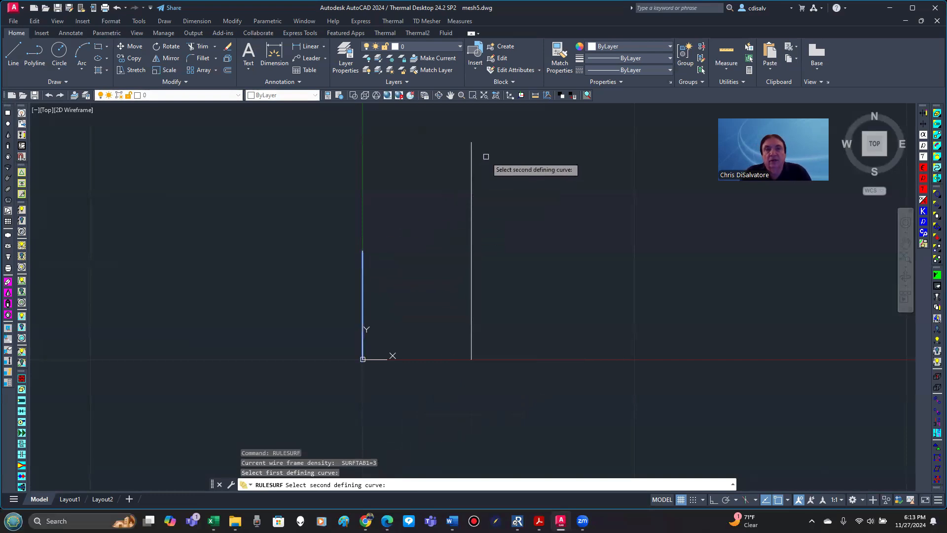
left_click(471, 148)
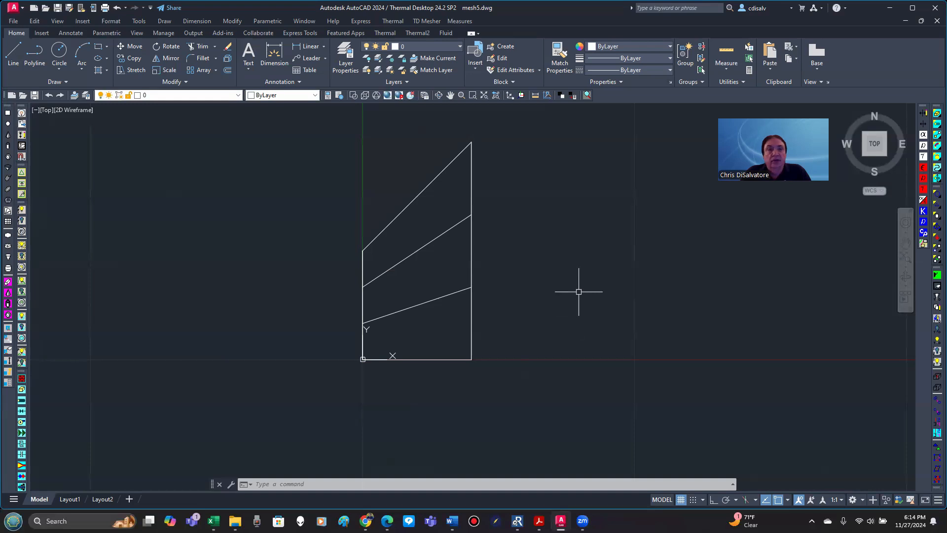
left_click(411, 202)
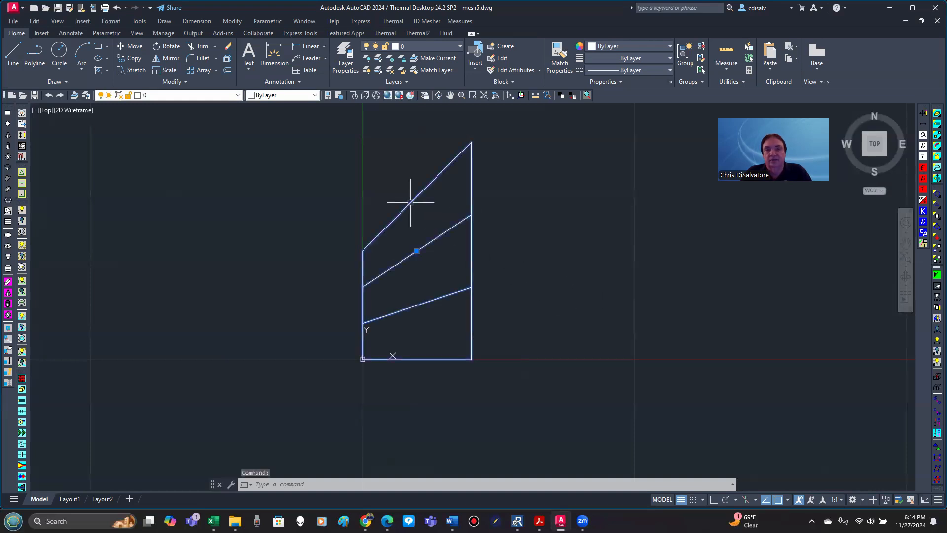
key("Delete")
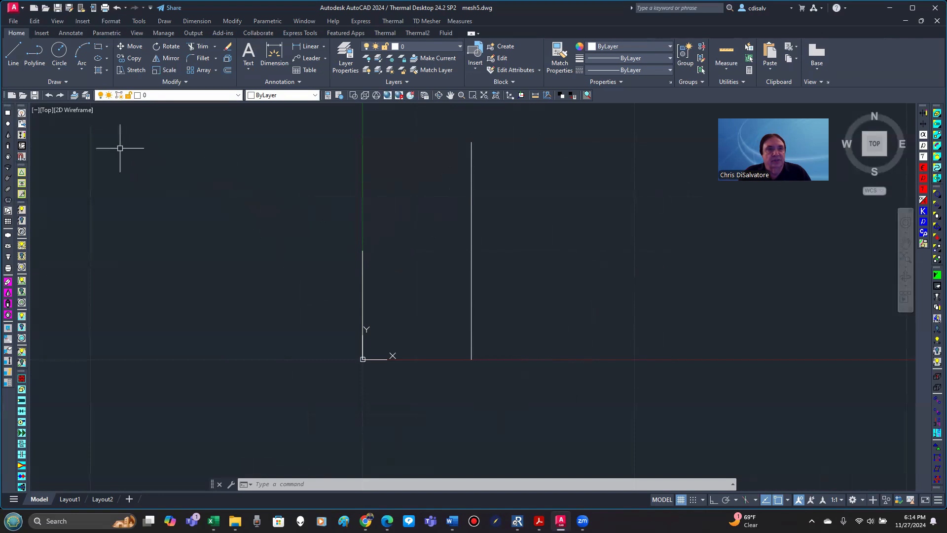
Step: Draw two lines joining the lower endpoints and the upper endpoints of the vertical lines to close a four-sided outline
left_click(13, 54)
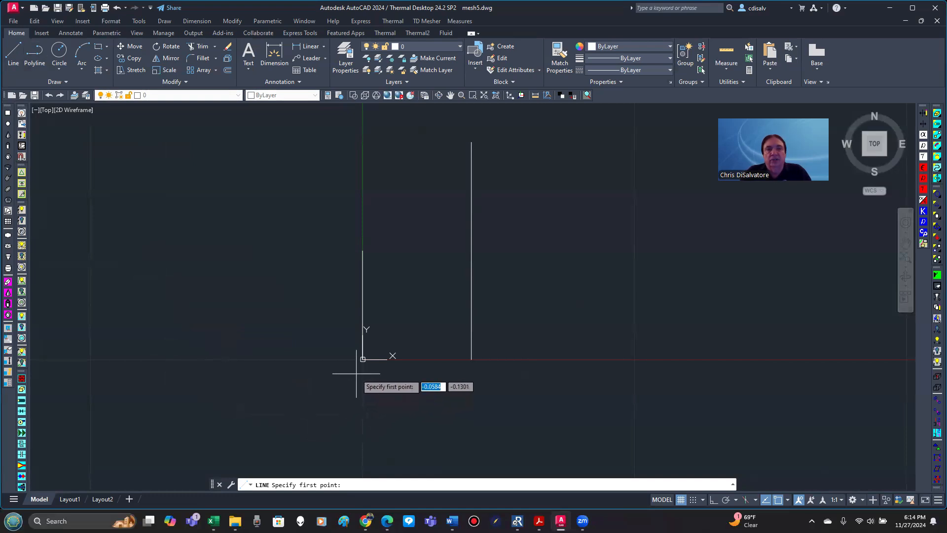
left_click(363, 360)
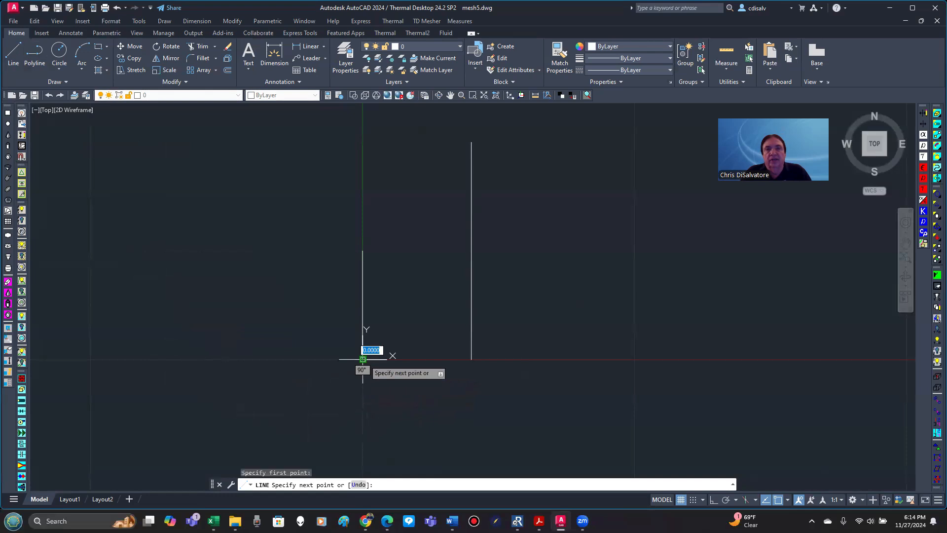
left_click(471, 359)
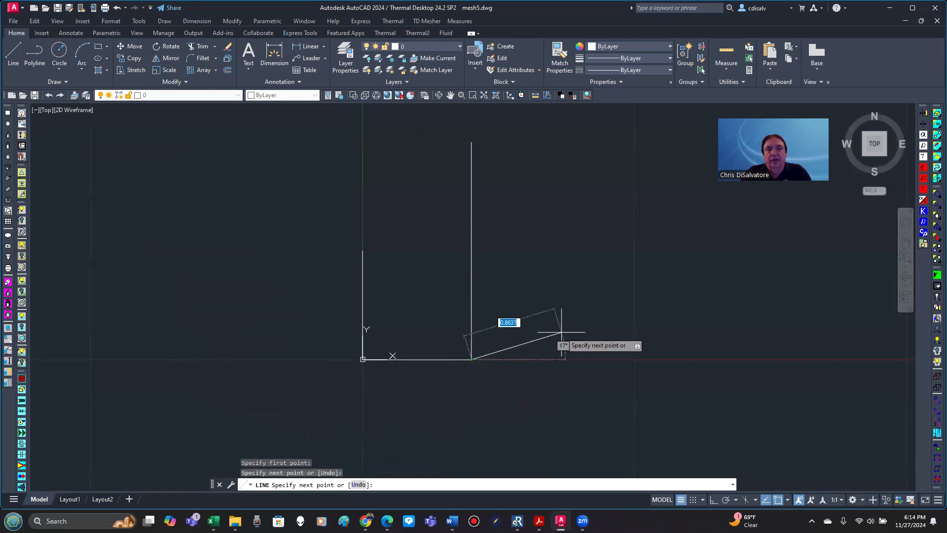
key("Return")
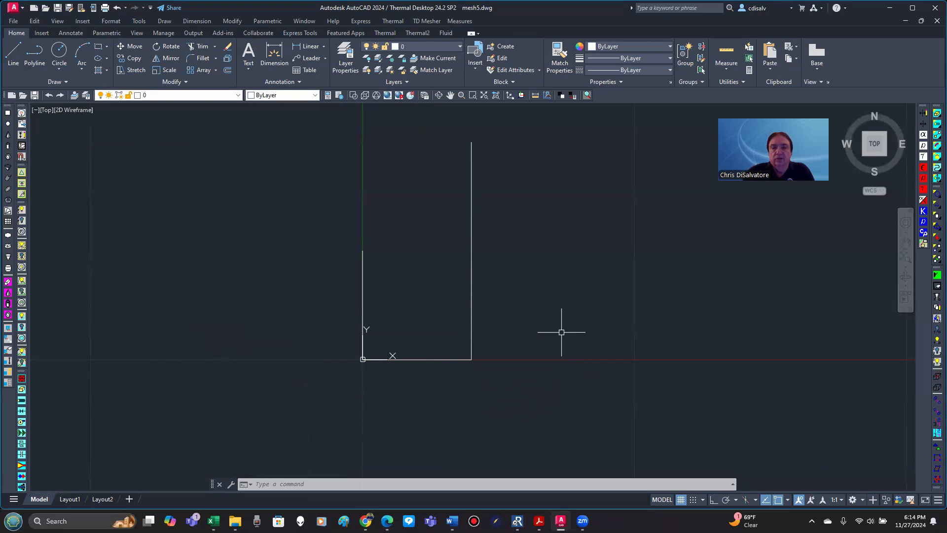
key("Return")
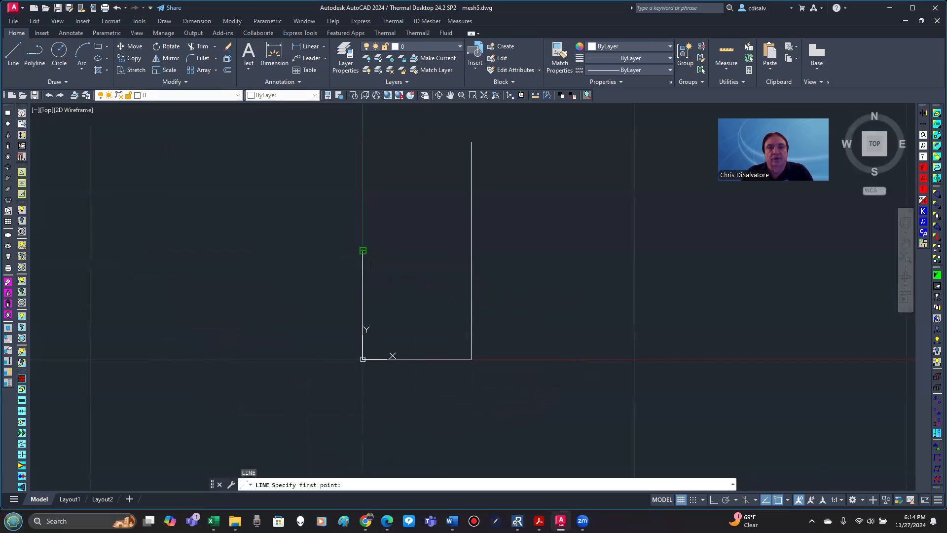
left_click(363, 251)
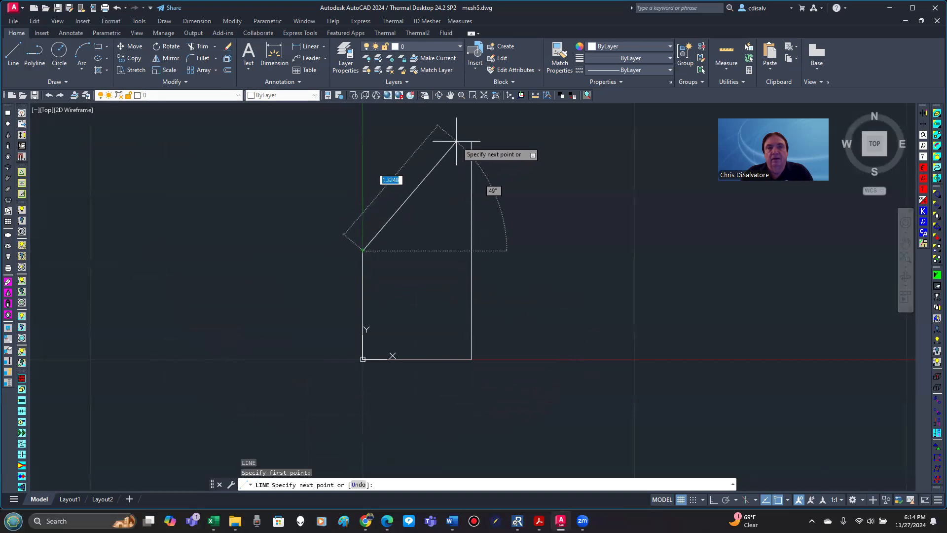
left_click(471, 142)
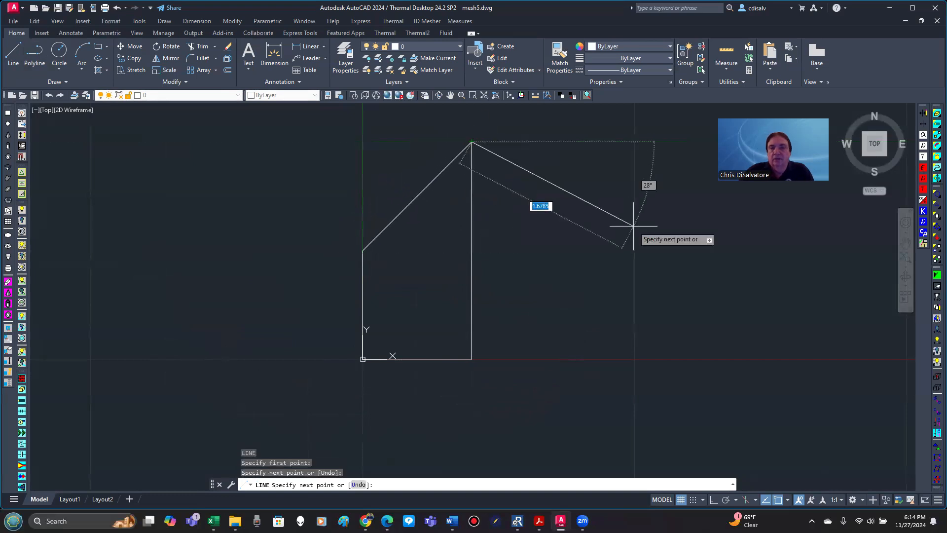
key("Return")
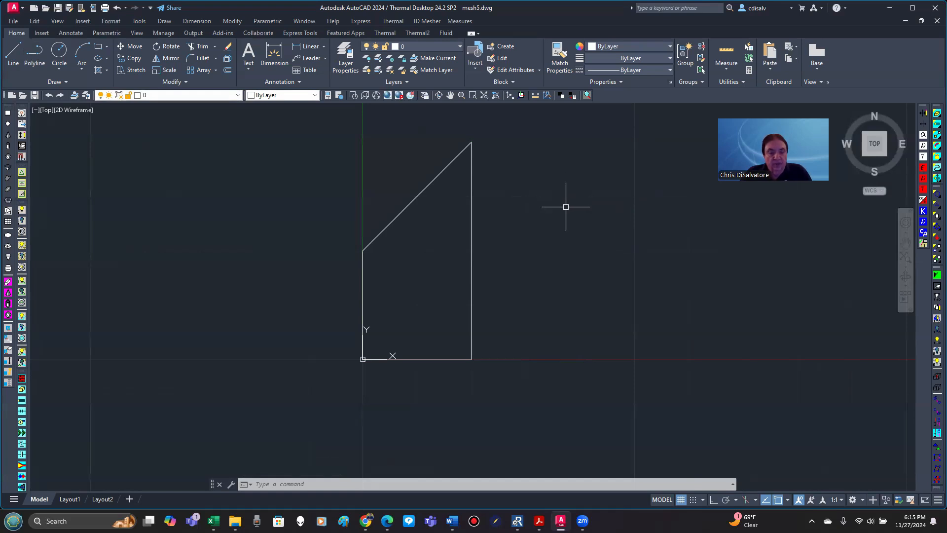
Step: Create an edge surface mesh (EDGESURF) from the short vertical, bottom, long vertical and sloped lines, in that order
left_click(442, 483)
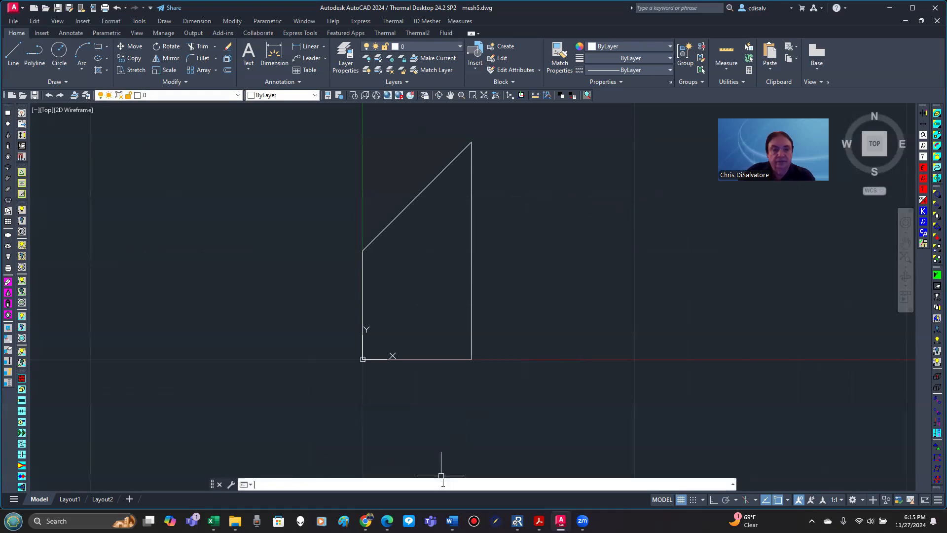
type("edgesurf")
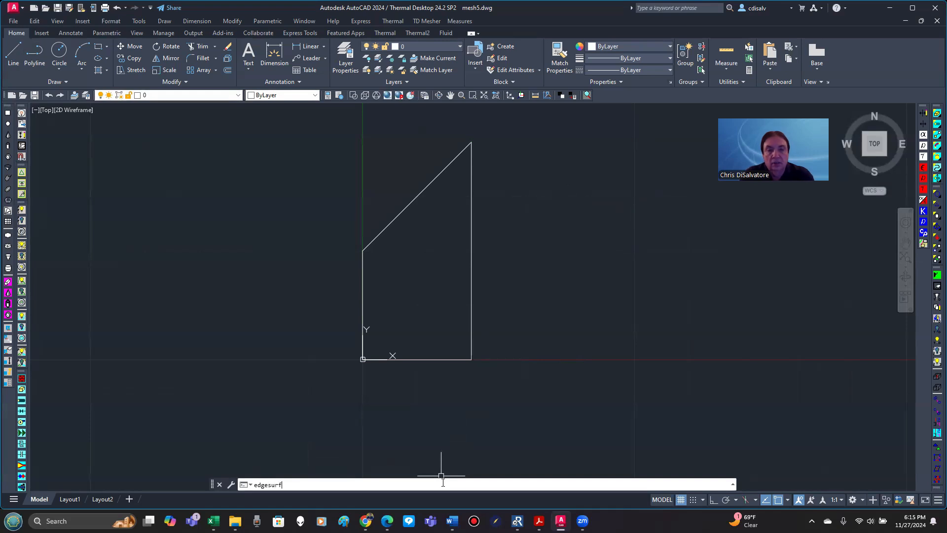
key("Return")
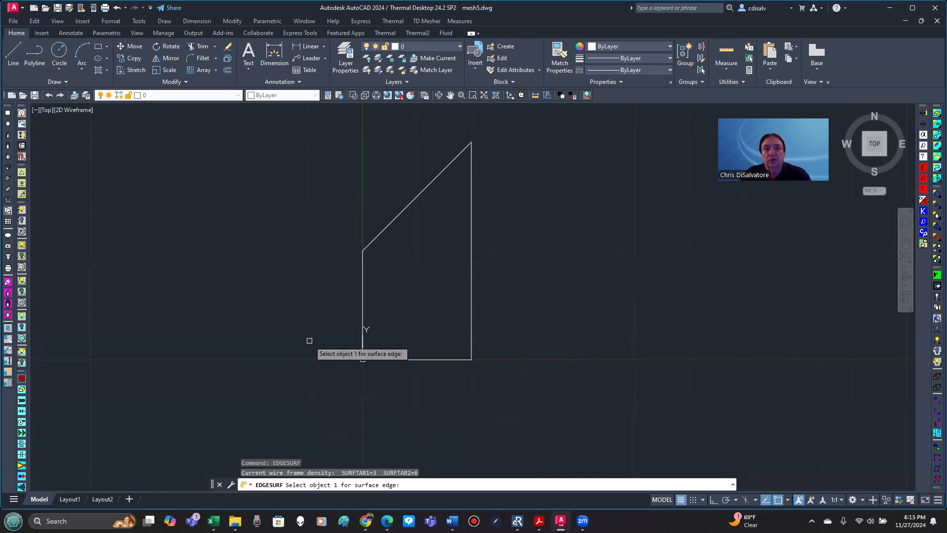
left_click(364, 324)
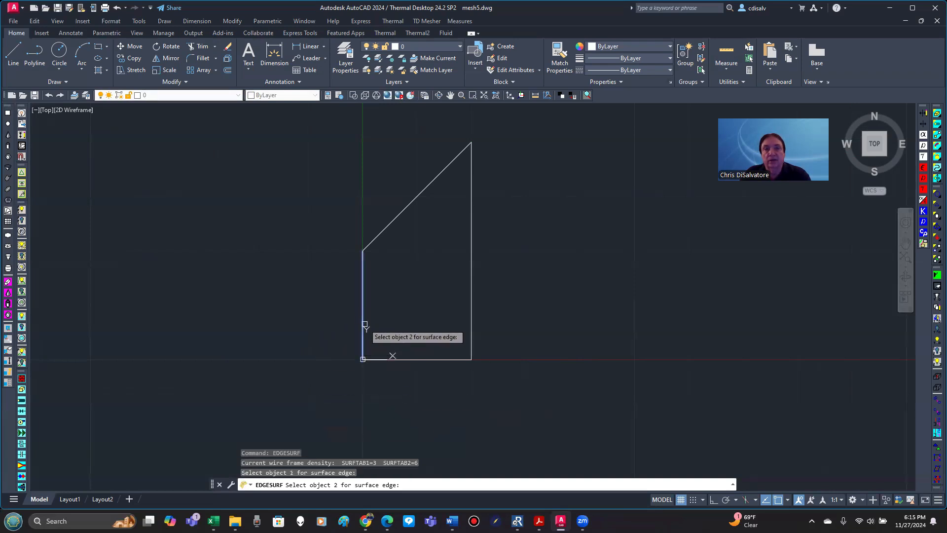
left_click(410, 359)
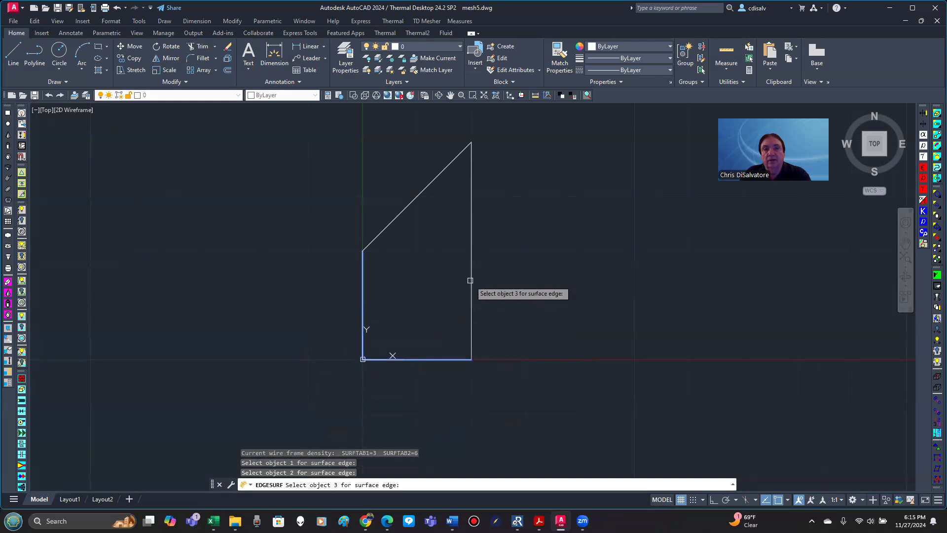
left_click(470, 281)
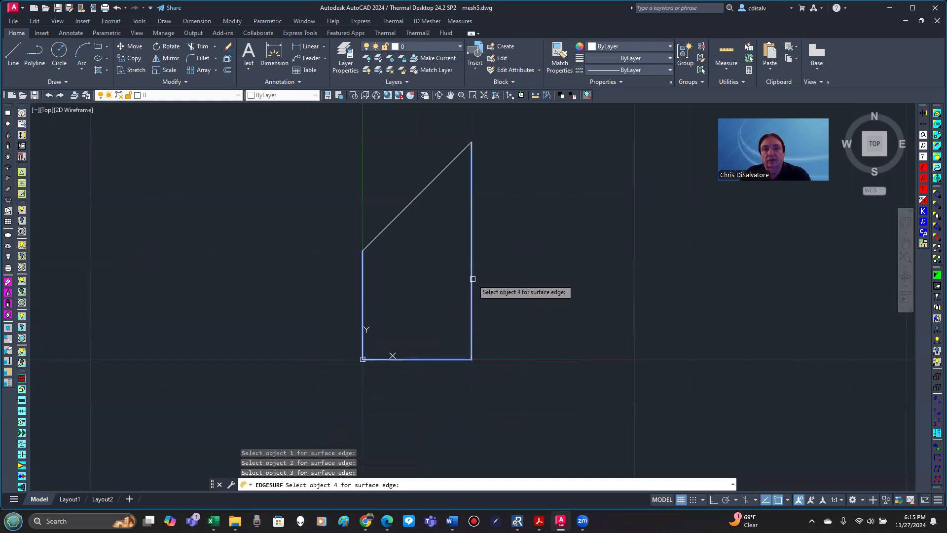
left_click(410, 204)
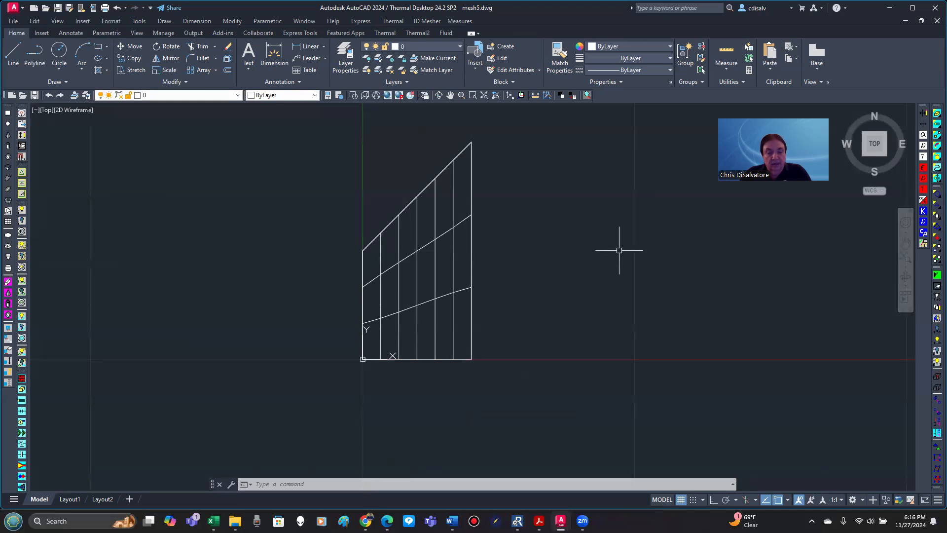
Step: Convert the edge surface mesh to Thermal Desktop nodes and elements, accepting the default thin shell data
left_click(392, 21)
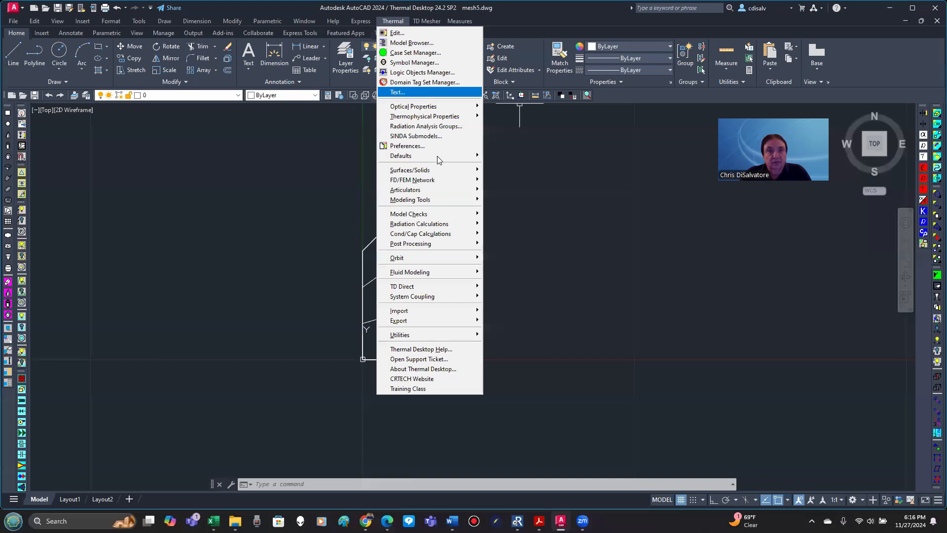
mouse_move(441, 181)
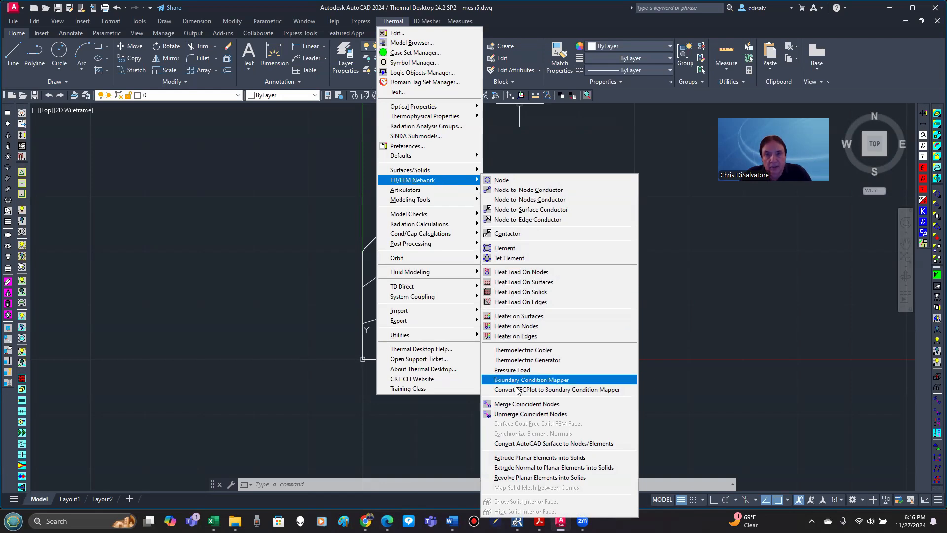
left_click(534, 443)
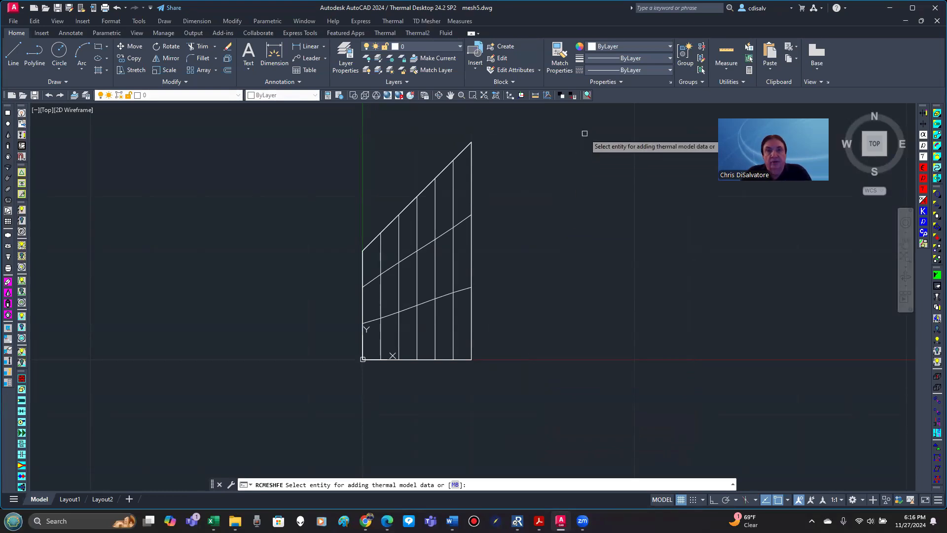
left_click(569, 133)
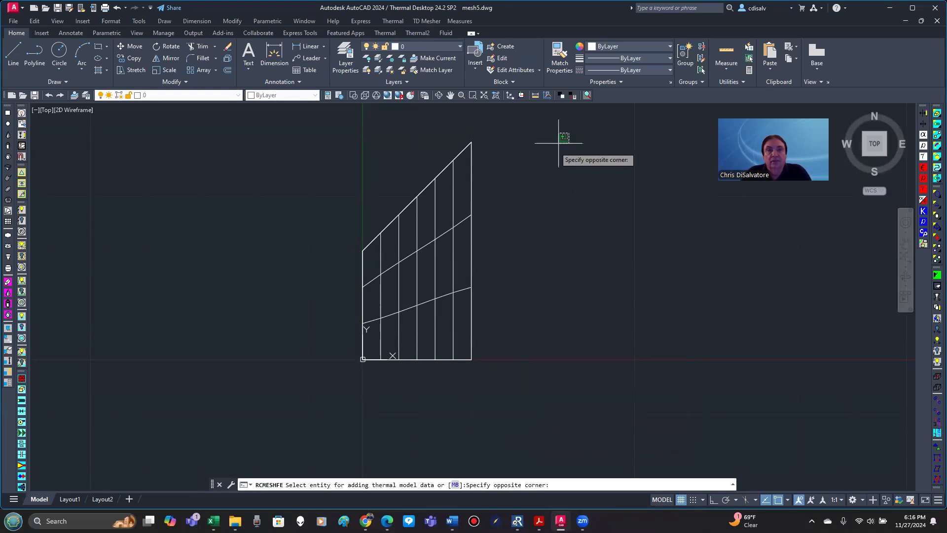
left_click(277, 394)
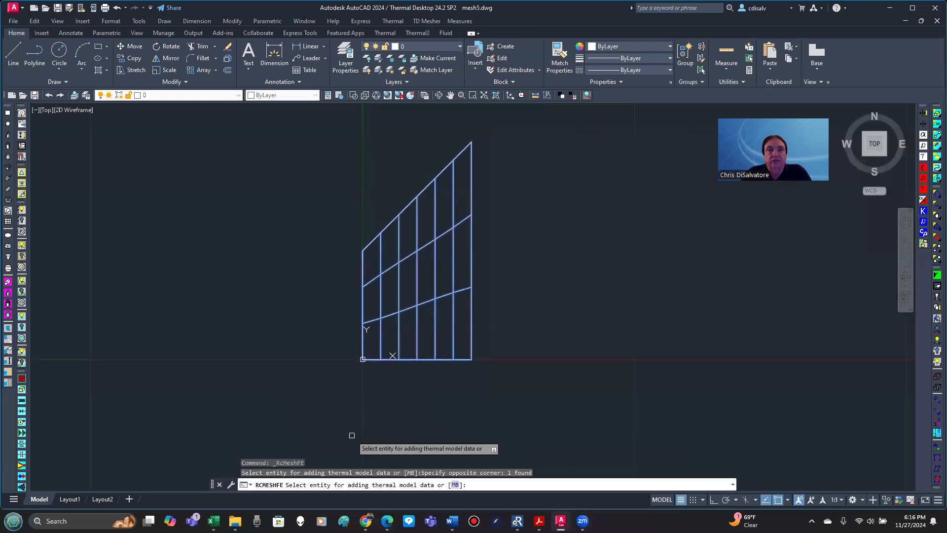
key("Return")
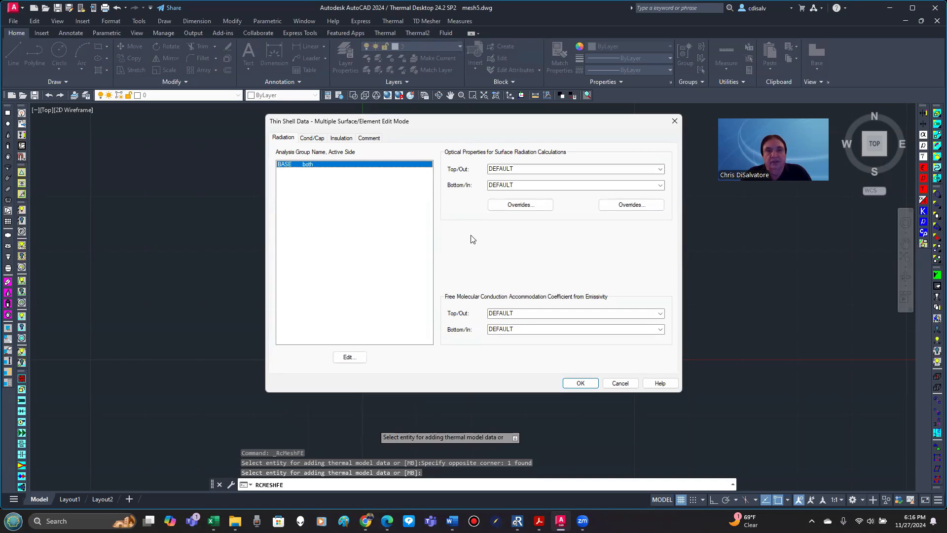
left_click(577, 383)
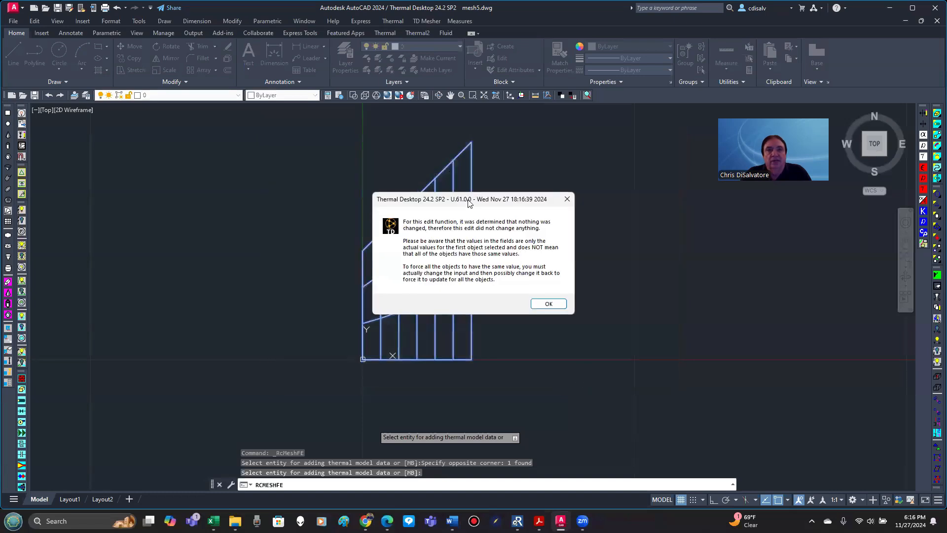
left_click_drag(469, 203, 620, 233)
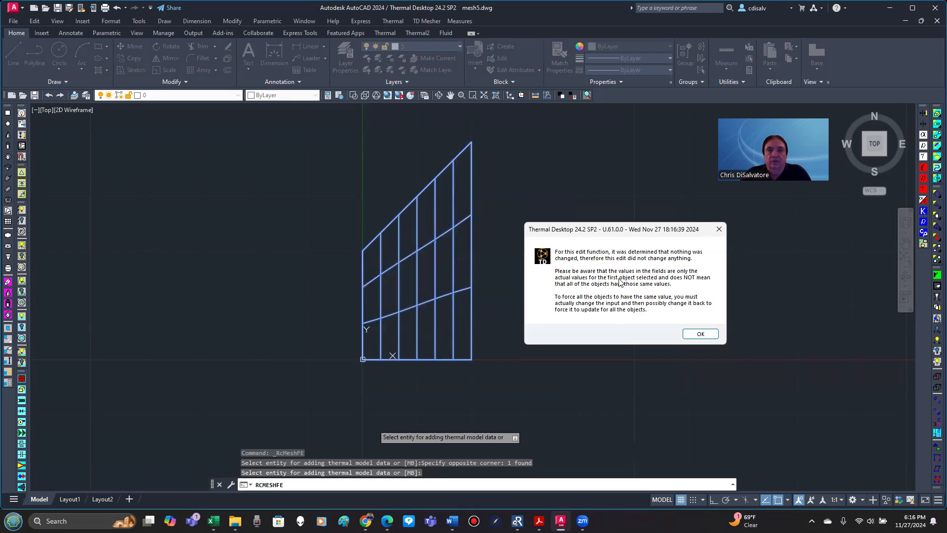
left_click(700, 334)
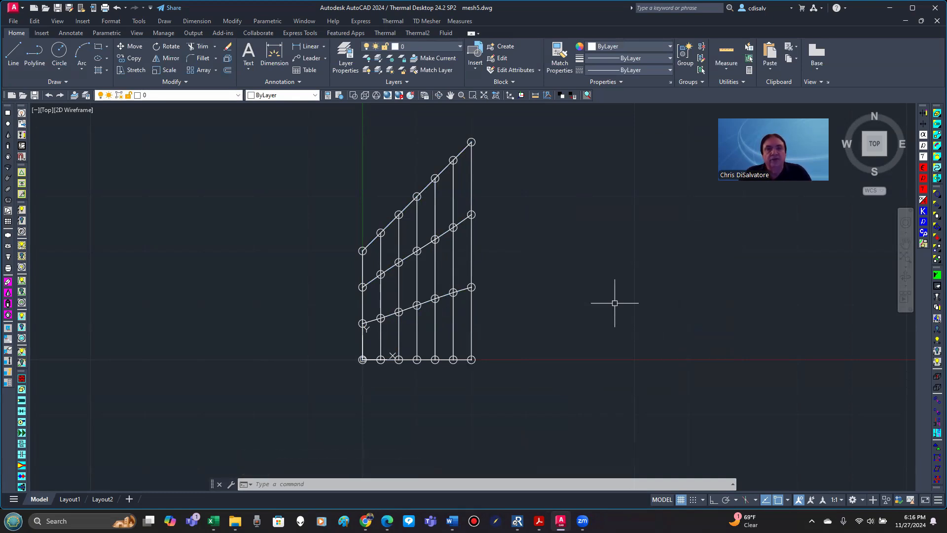
Step: Resequence the IDs of all the mesh's nodes in submodel MAIN, starting at 1 with an increment of 1
scroll(524, 150, "up", 2)
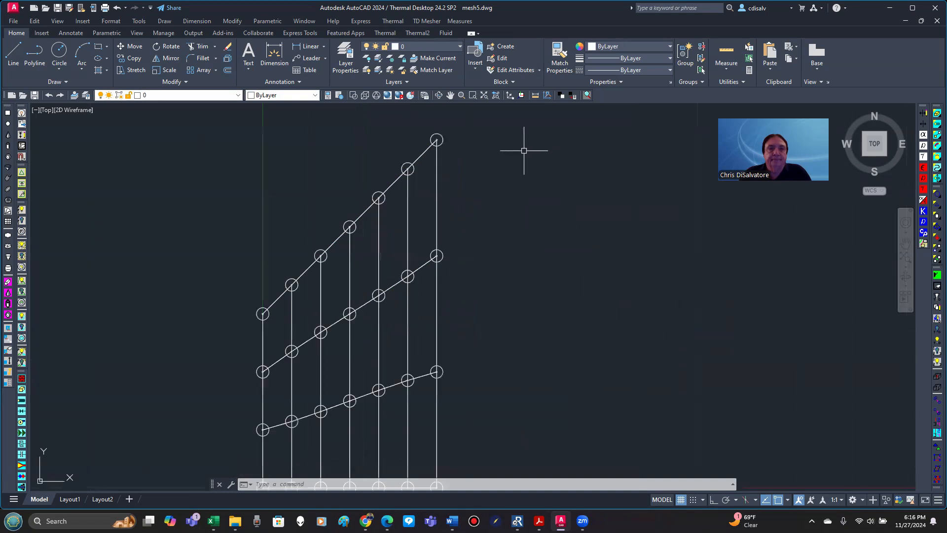
scroll(506, 186, "down", 2)
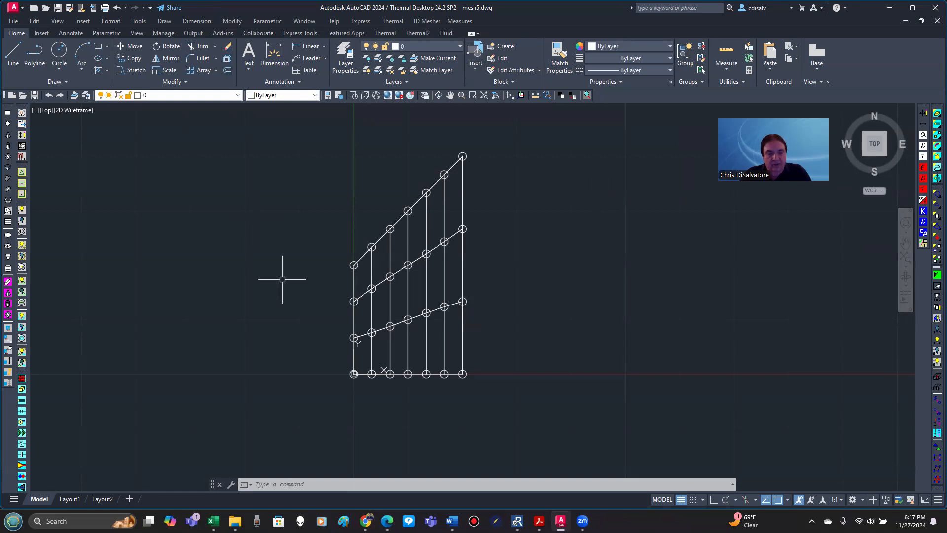
left_click(392, 21)
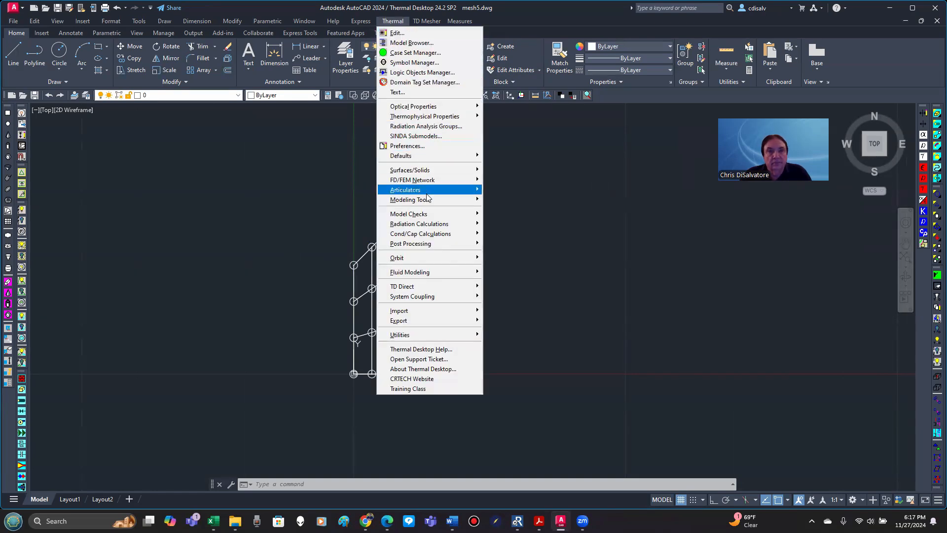
mouse_move(429, 200)
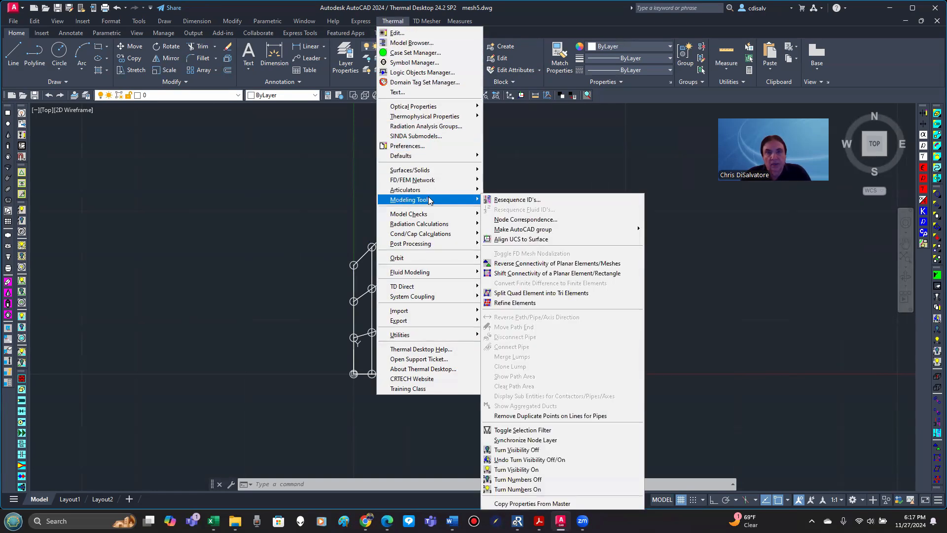
left_click(522, 200)
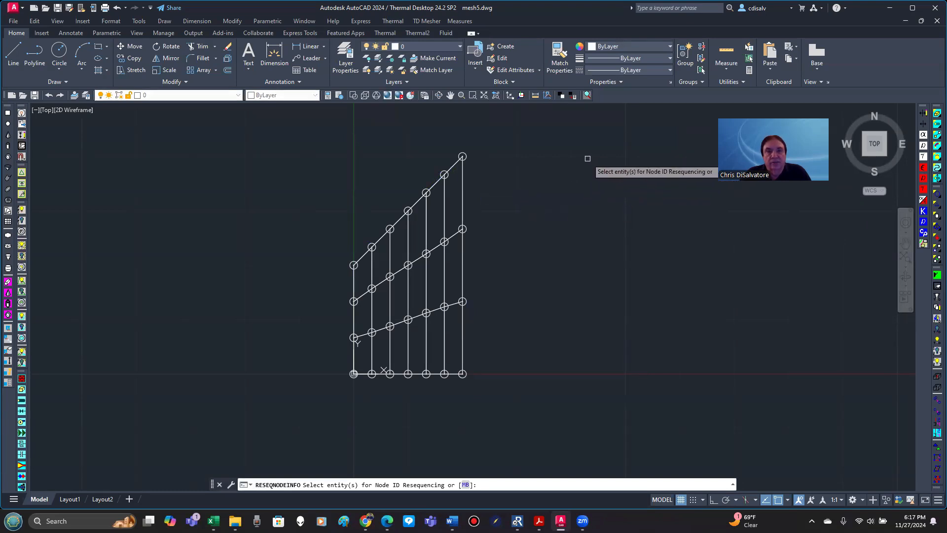
left_click(588, 143)
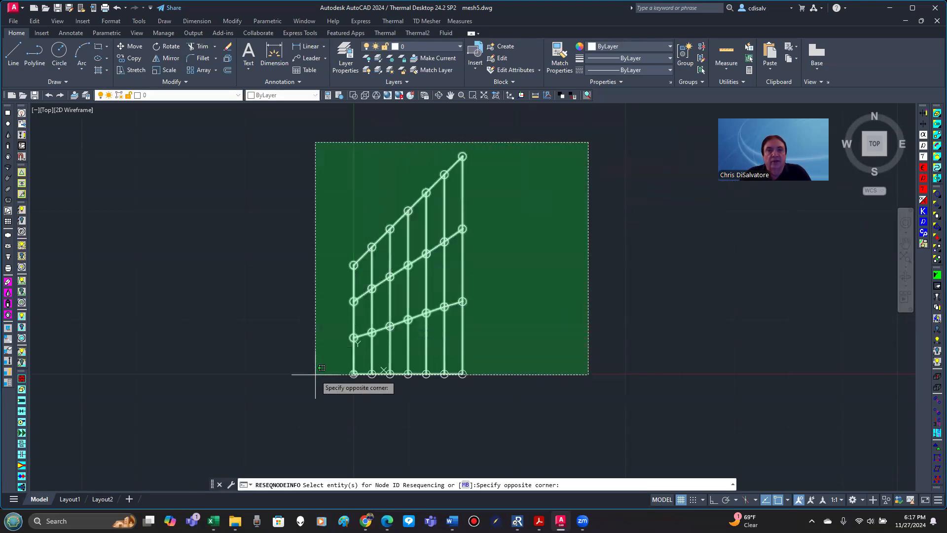
left_click(213, 429)
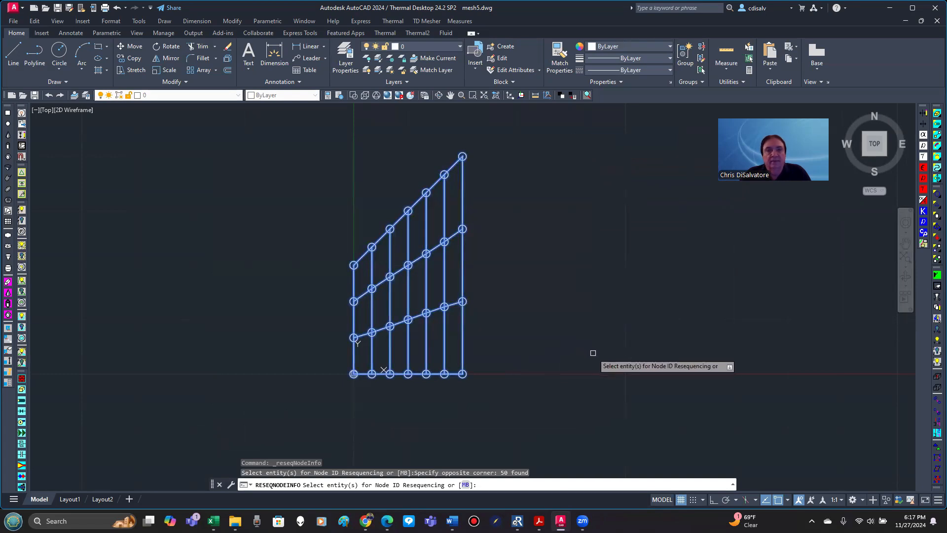
key("Return")
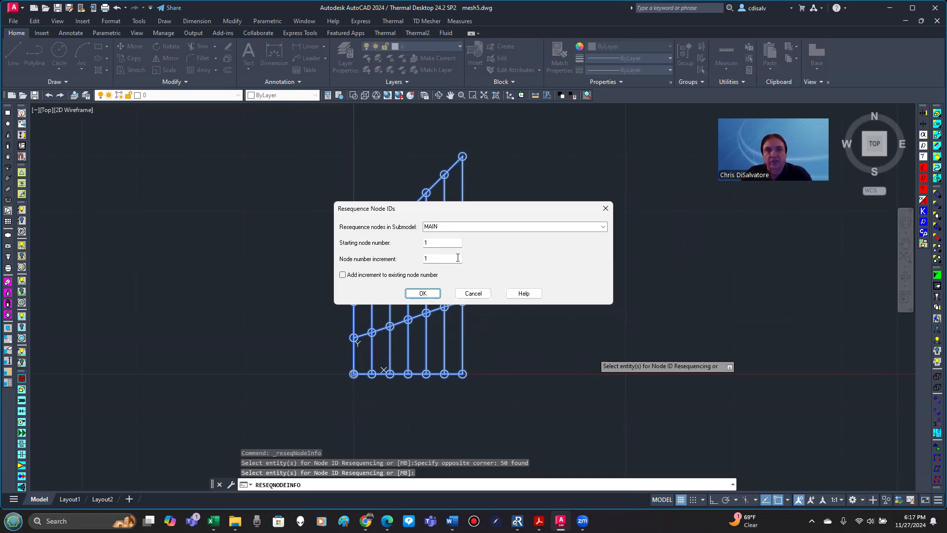
left_click(419, 293)
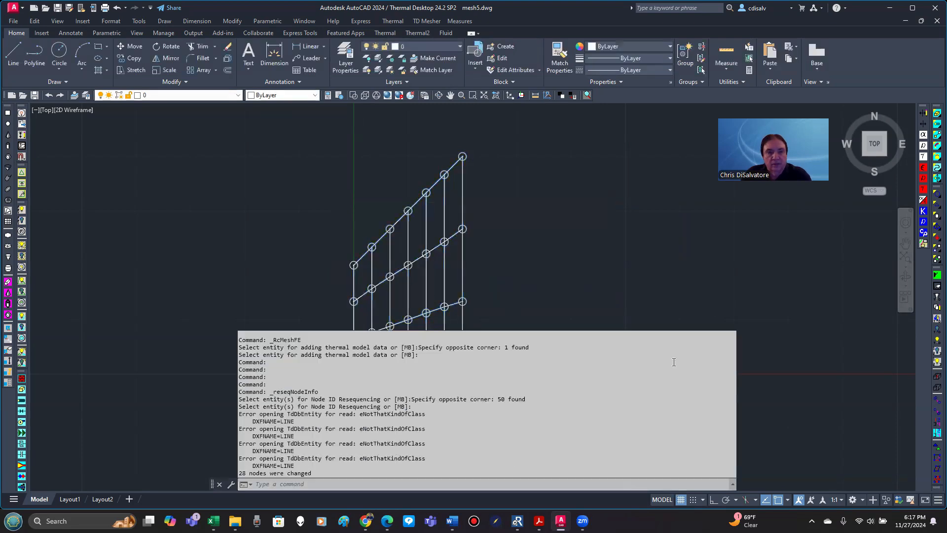